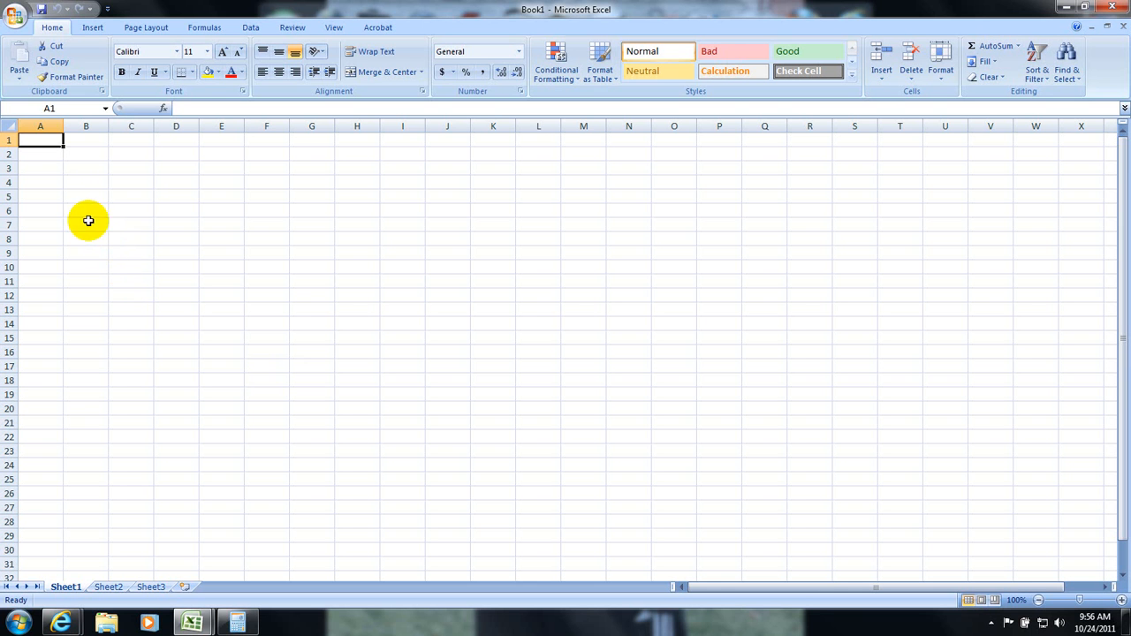
Enter the column headings #, Description, Category and Store in cells A2 to D2
{"action": "left_click", "coordinate": [35, 155]}
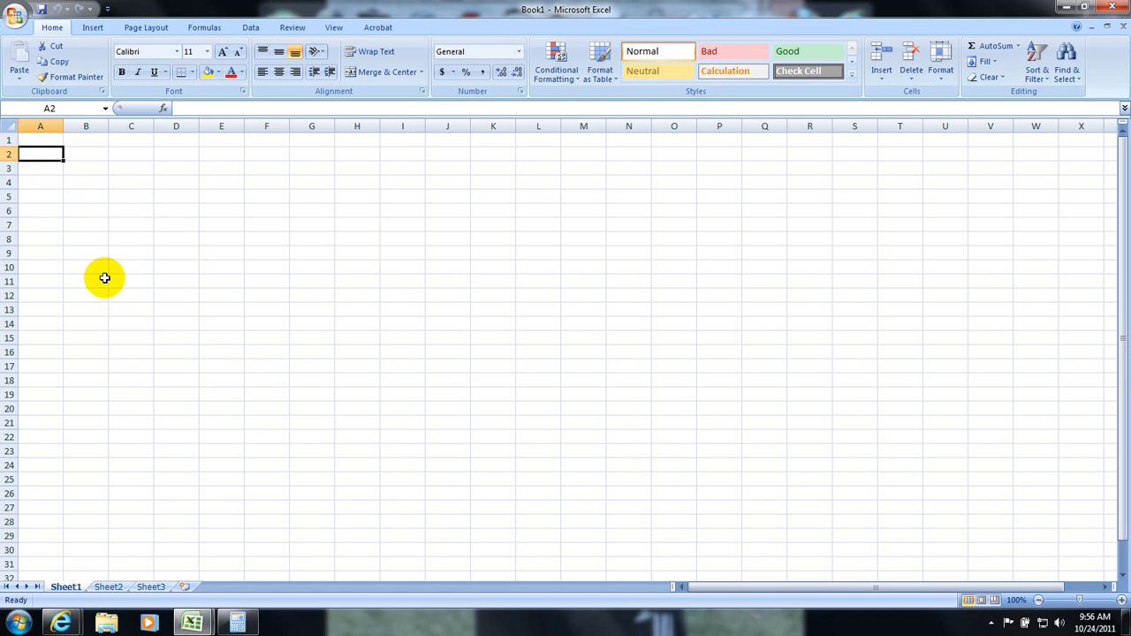
{"action": "type", "text": "#"}
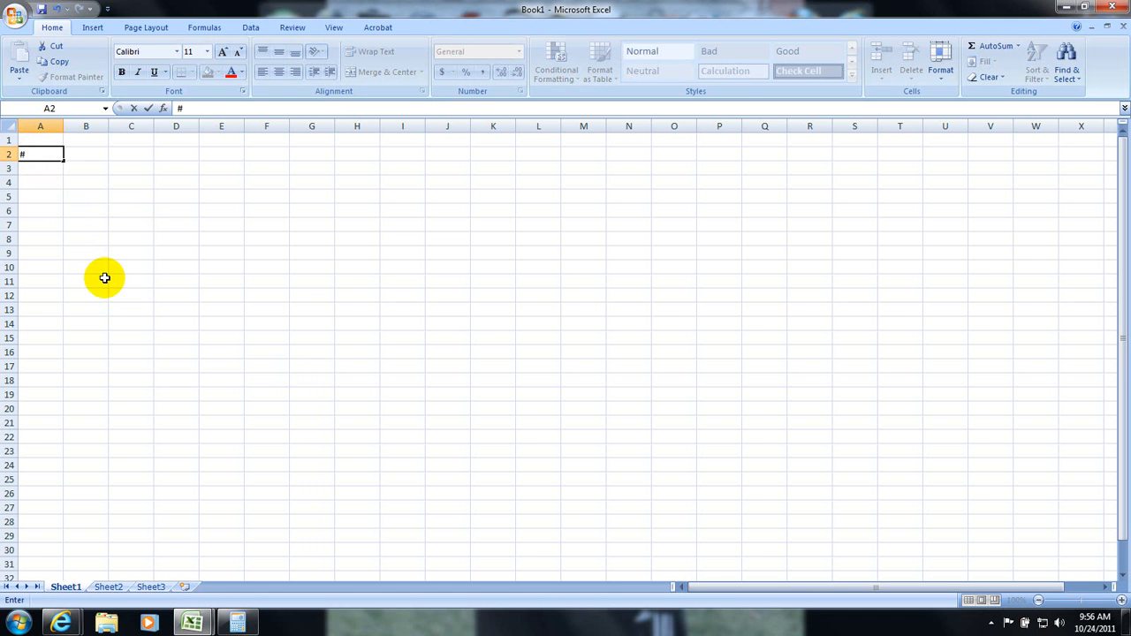
{"action": "key", "text": "Tab"}
{"action": "type", "text": "Descriptio"}
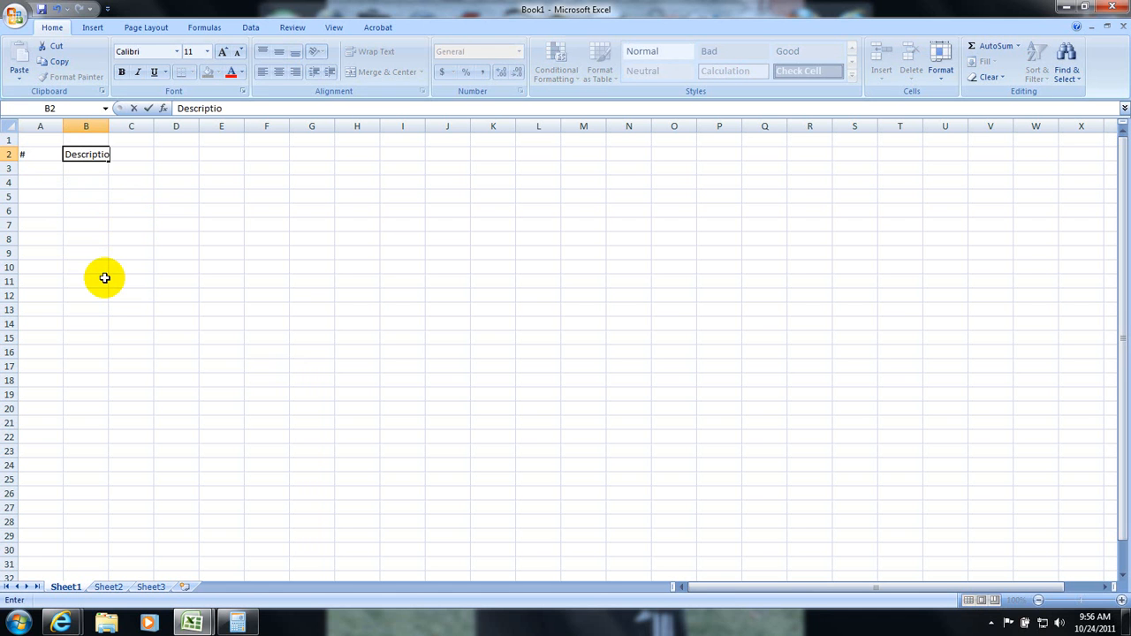
{"action": "type", "text": "n"}
{"action": "key", "text": "Tab"}
{"action": "type", "text": "Cate"}
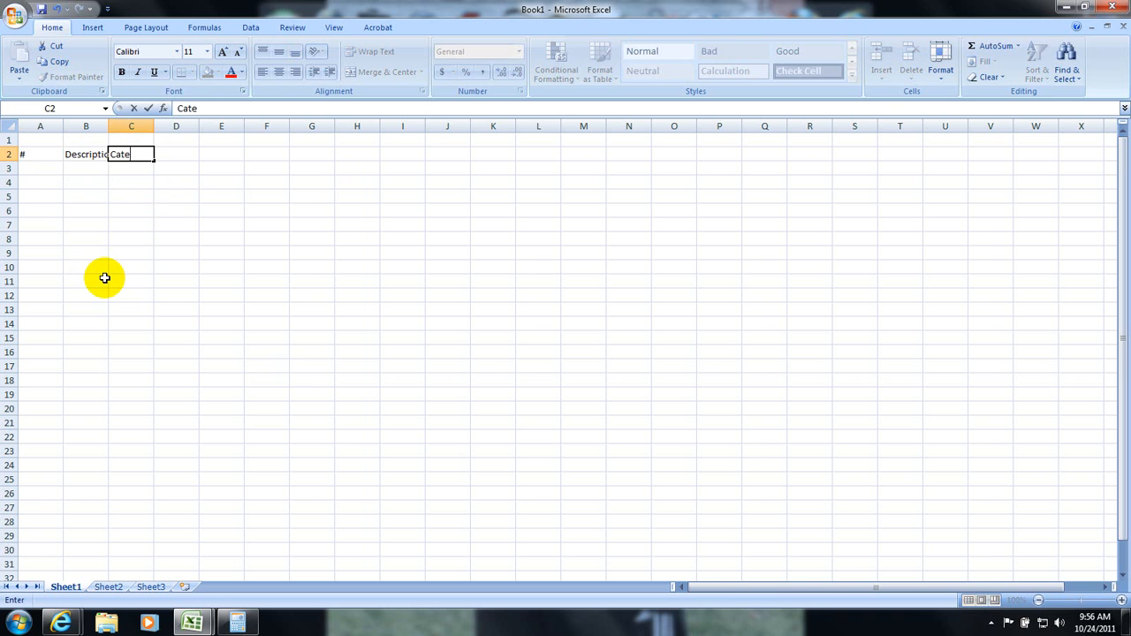
{"action": "type", "text": "gory"}
{"action": "key", "text": "Tab"}
{"action": "type", "text": "Store"}
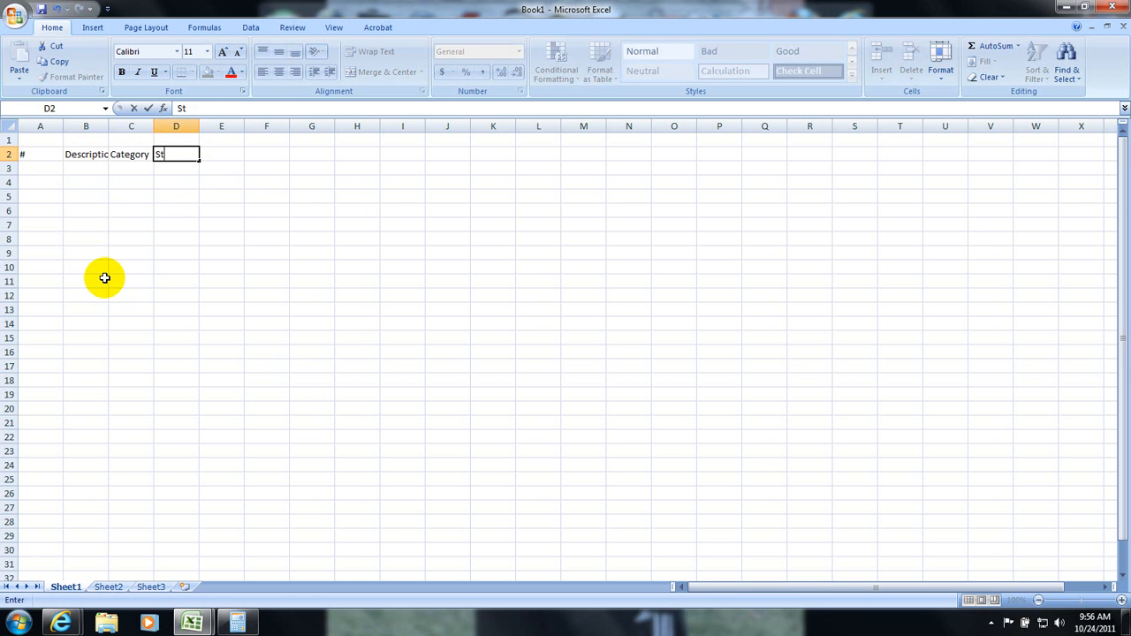
{"action": "key", "text": "Tab"}
Continue the heading row with Debit, Credit and Balance in cells E2 to G2
{"action": "type", "text": "Deb"}
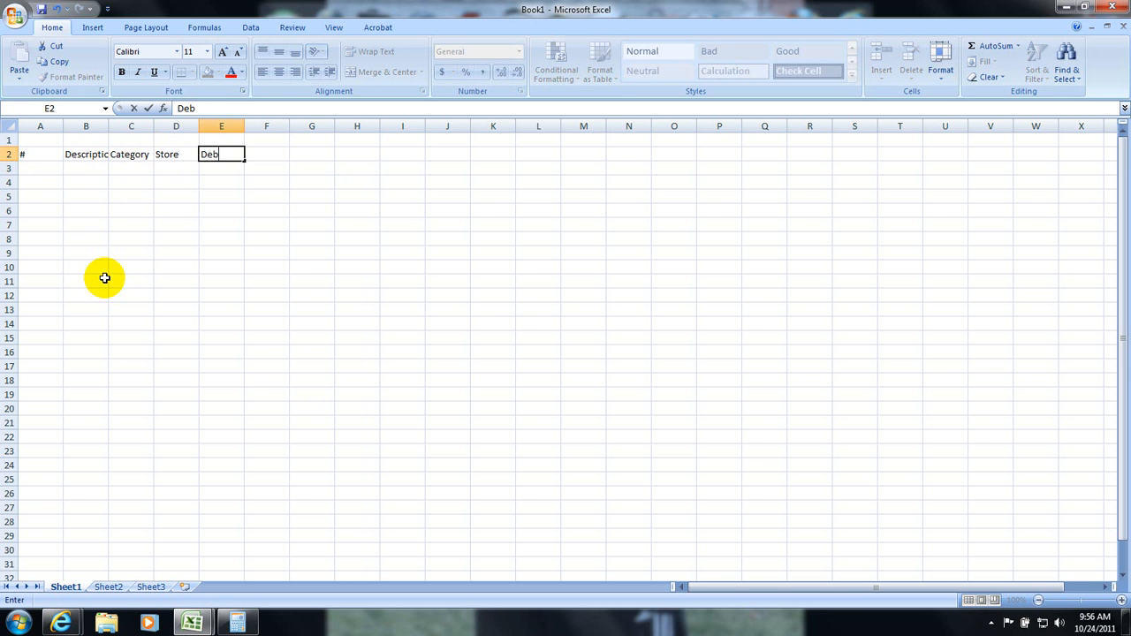
{"action": "type", "text": "it"}
{"action": "key", "text": "Tab"}
{"action": "type", "text": "Credit"}
{"action": "key", "text": "Tab"}
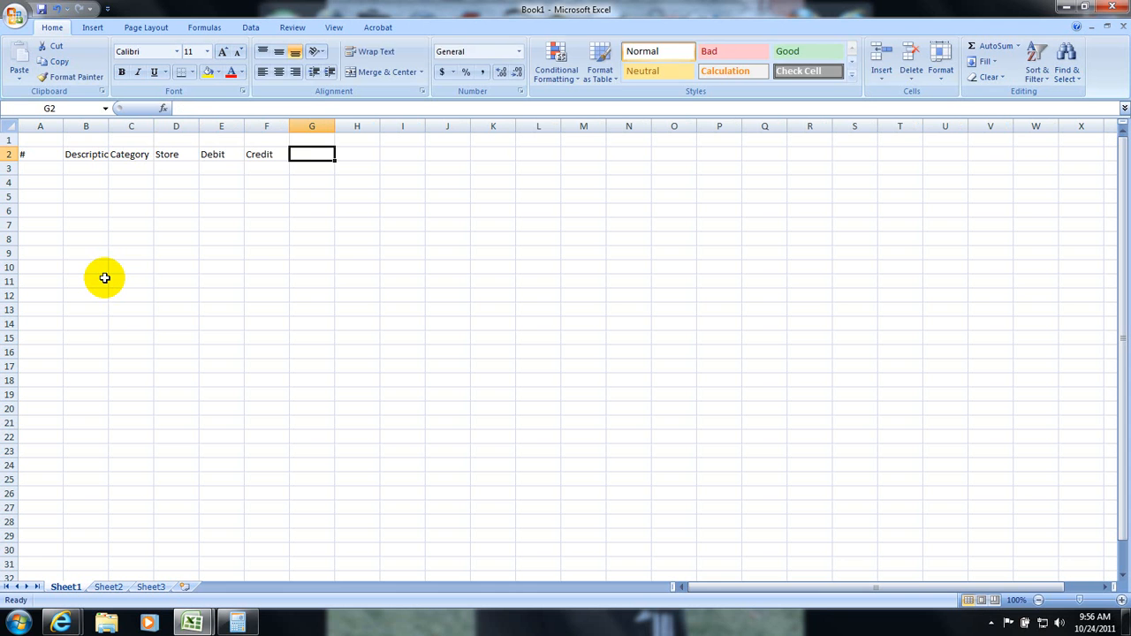
{"action": "type", "text": "Balance"}
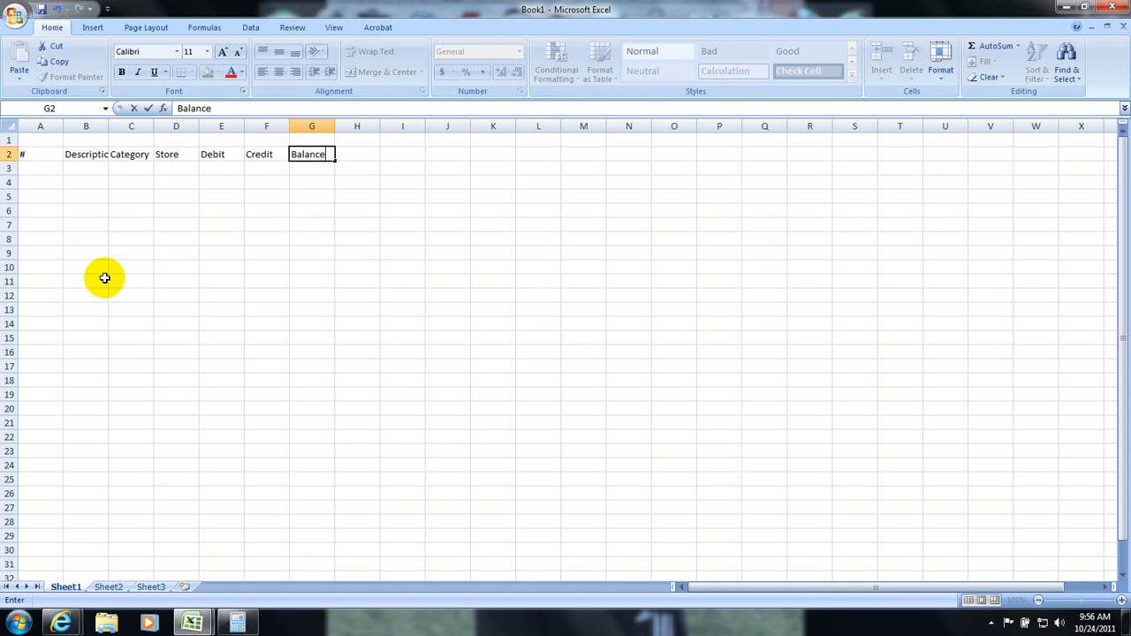
{"action": "key", "text": "Up"}
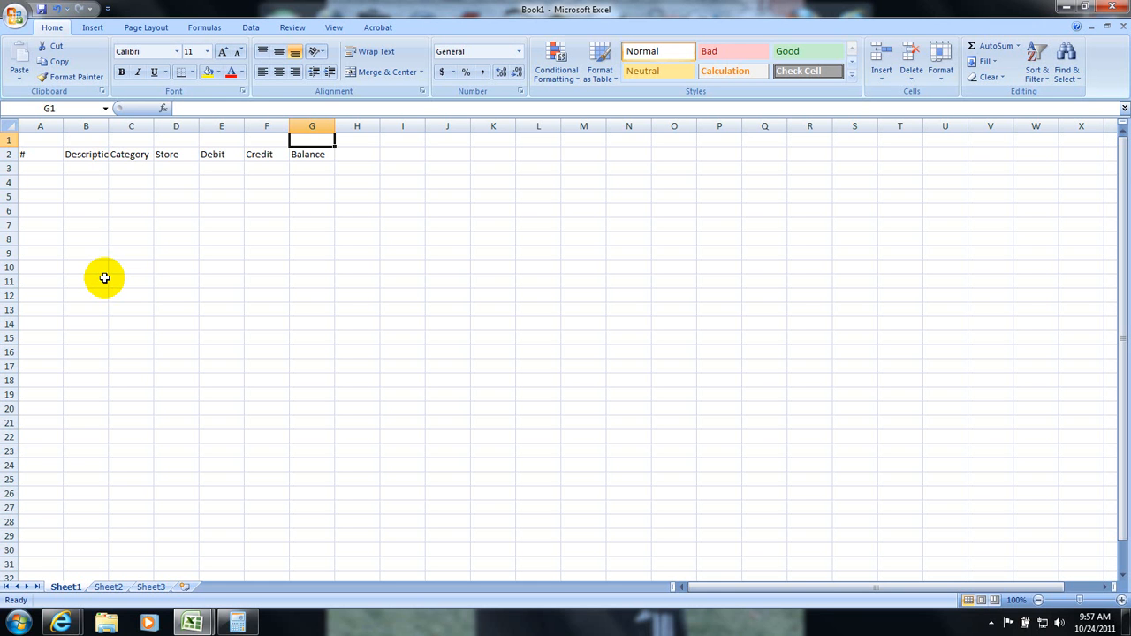
Make the headings in A2:G2 bold and apply all borders to them
{"action": "left_click", "coordinate": [32, 171]}
{"action": "left_click", "coordinate": [27, 152]}
{"action": "type", "text": "#"}
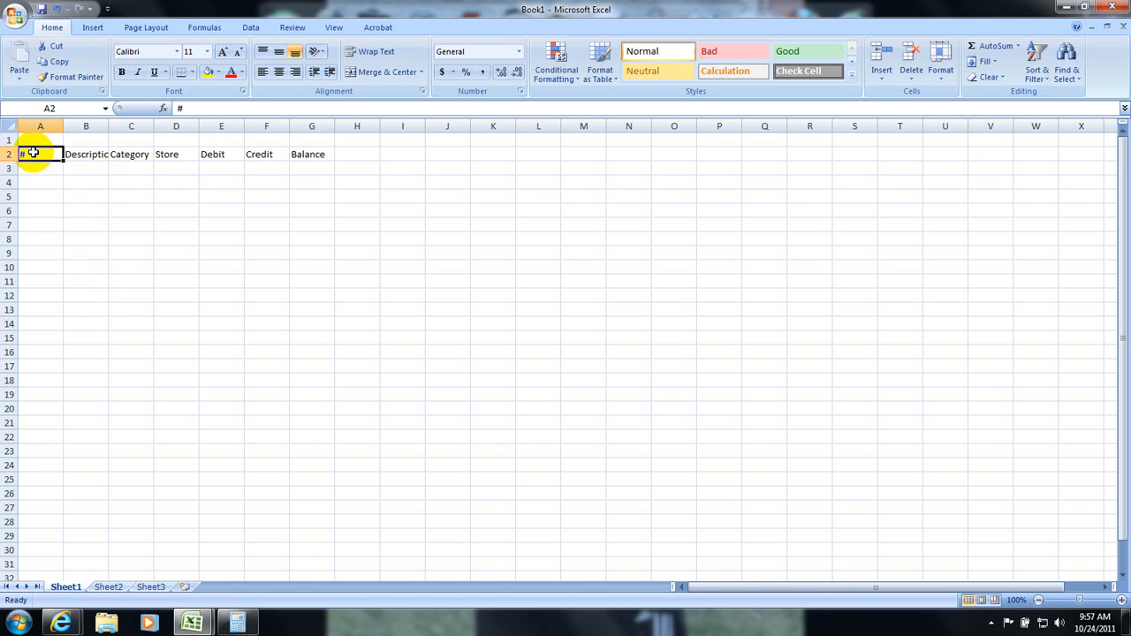
{"action": "left_click_drag", "start_coordinate": [32, 153], "coordinate": [319, 156]}
{"action": "left_click", "coordinate": [121, 72]}
{"action": "left_click", "coordinate": [193, 73]}
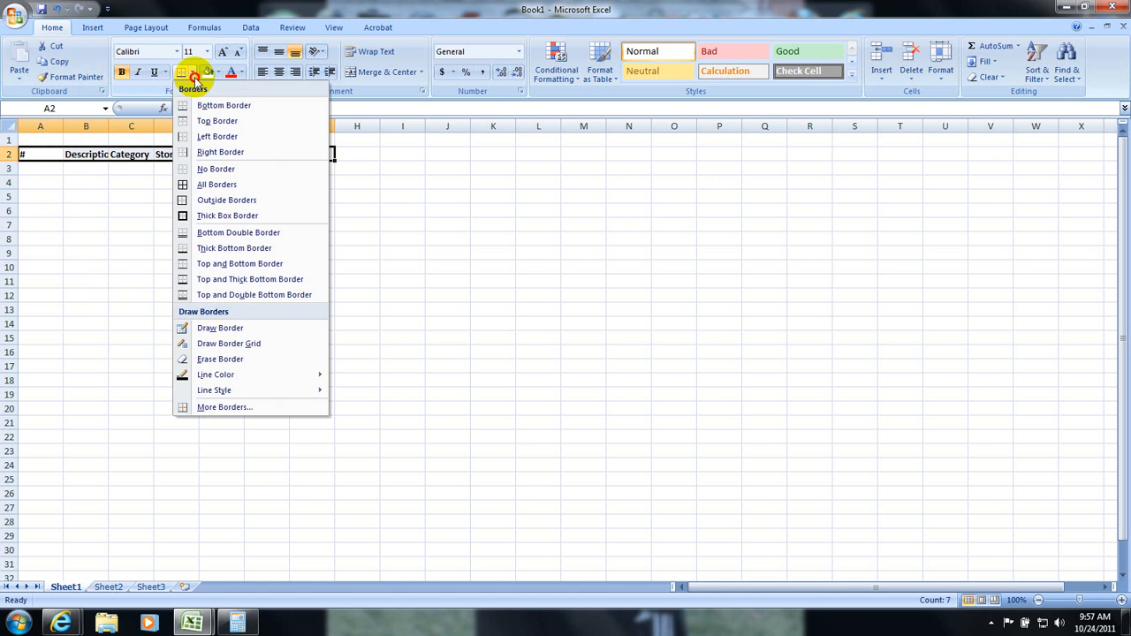
{"action": "left_click", "coordinate": [205, 185]}
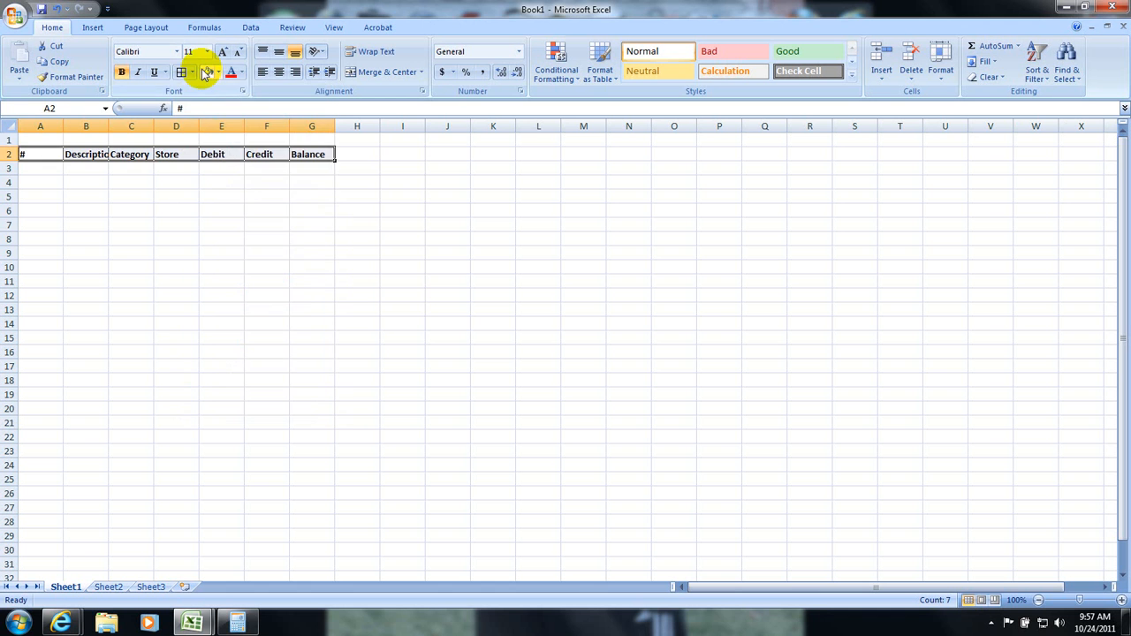
Fill the heading cells A2:G2 with light gray and make row 2 more than twice as tall
{"action": "left_click", "coordinate": [216, 72]}
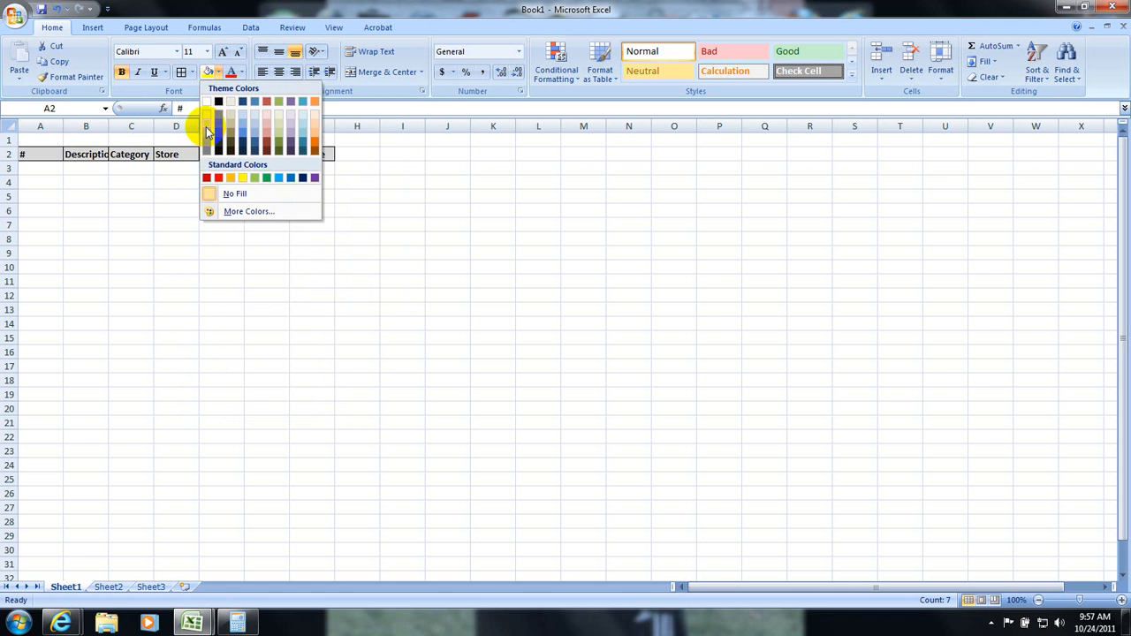
{"action": "left_click", "coordinate": [100, 237]}
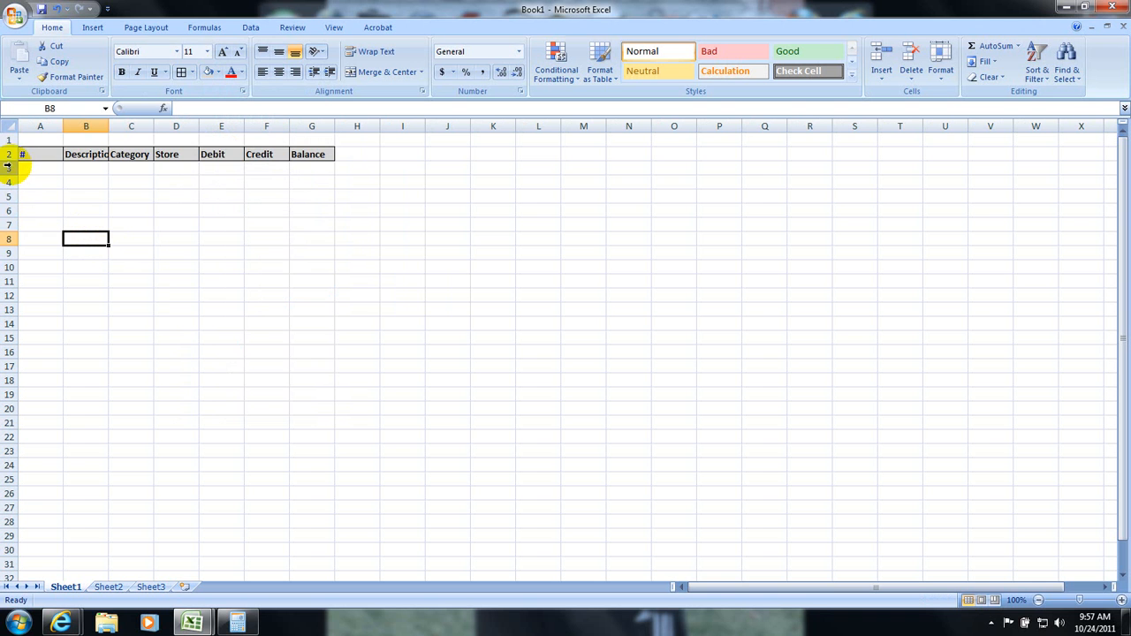
{"action": "left_click_drag", "start_coordinate": [8, 166], "coordinate": [17, 182]}
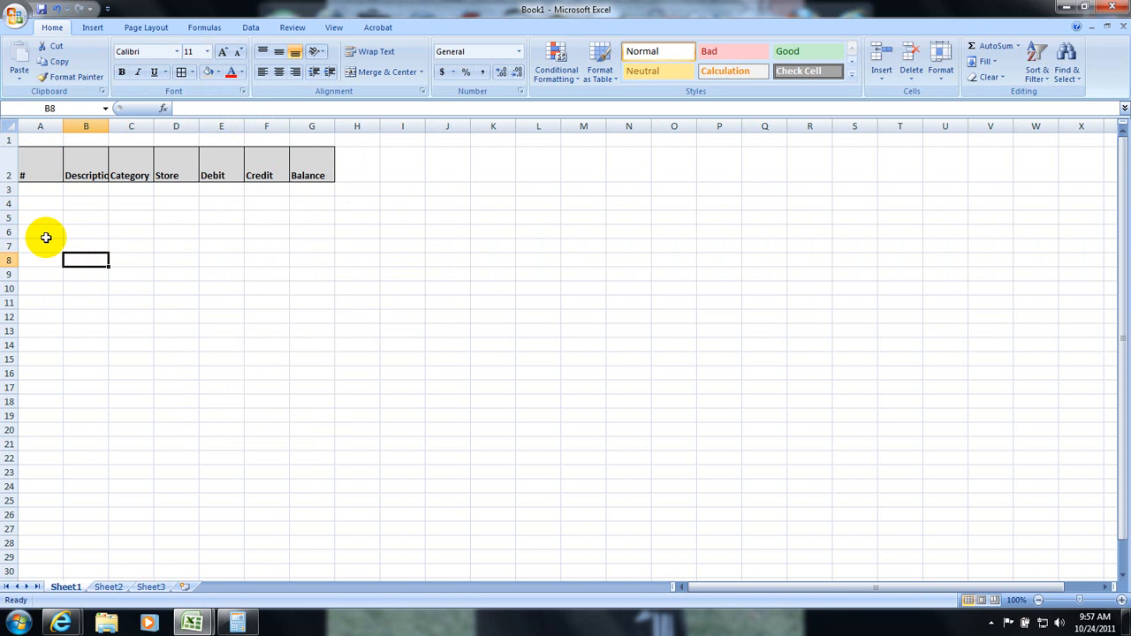
Set the width of column A to 5 and of column B to 30
{"action": "right_click", "coordinate": [44, 126]}
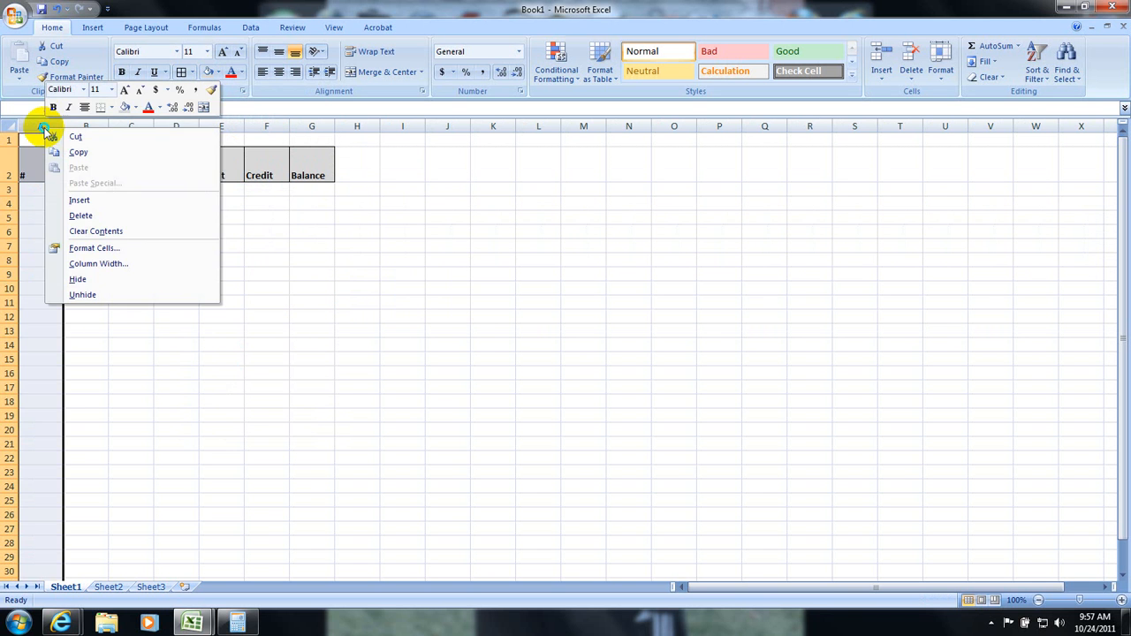
{"action": "left_click", "coordinate": [89, 264]}
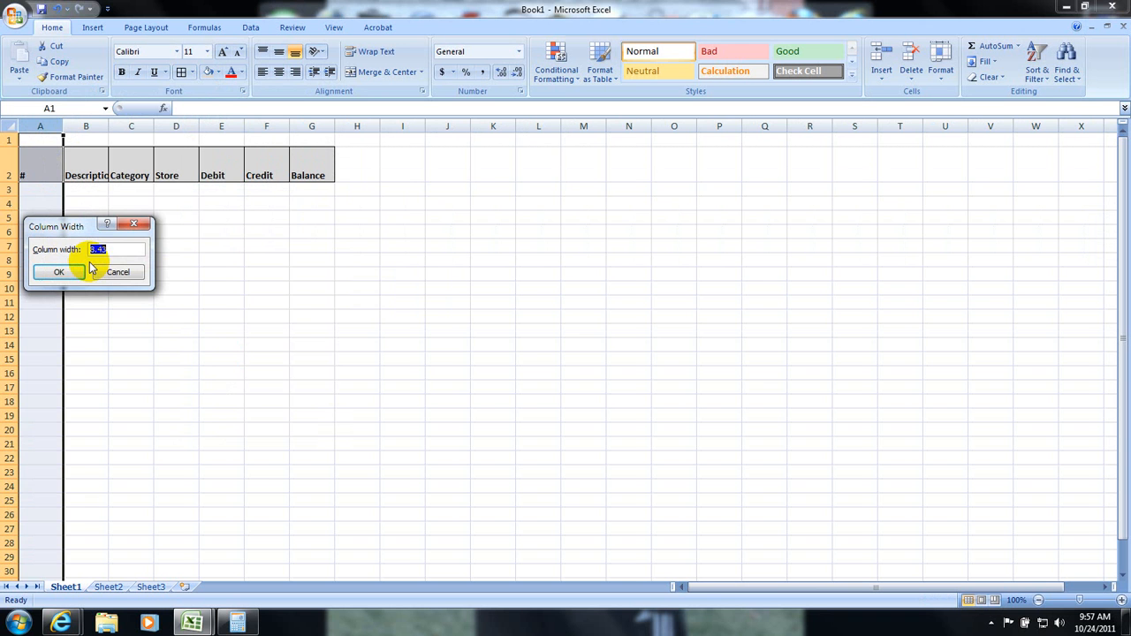
{"action": "type", "text": "5"}
{"action": "key", "text": "Return"}
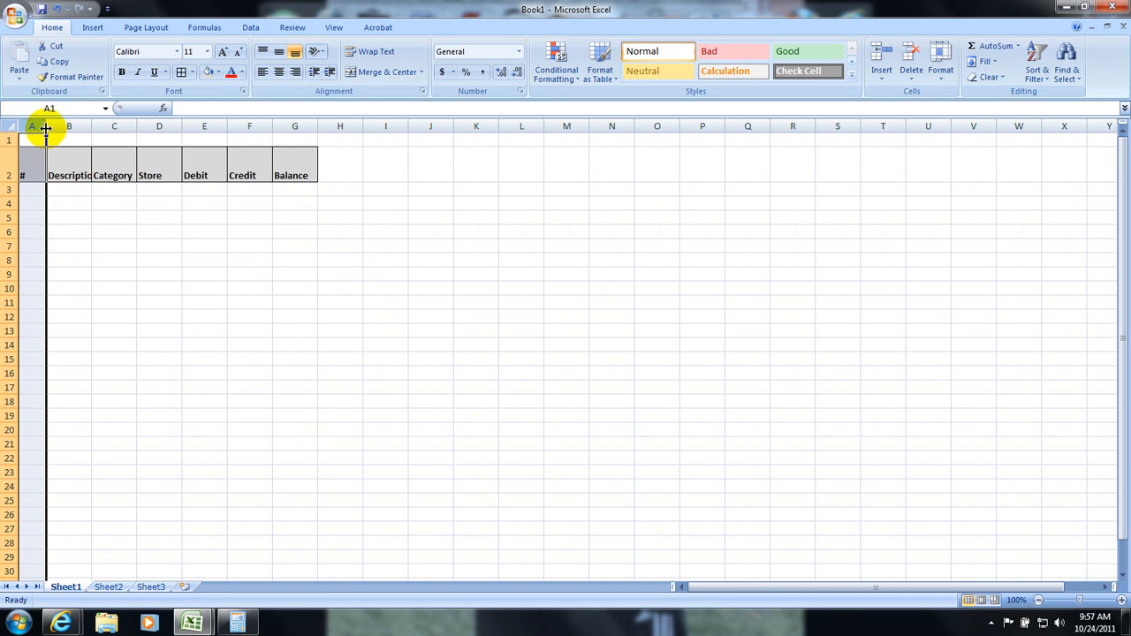
{"action": "right_click", "coordinate": [57, 126]}
{"action": "left_click", "coordinate": [113, 263]}
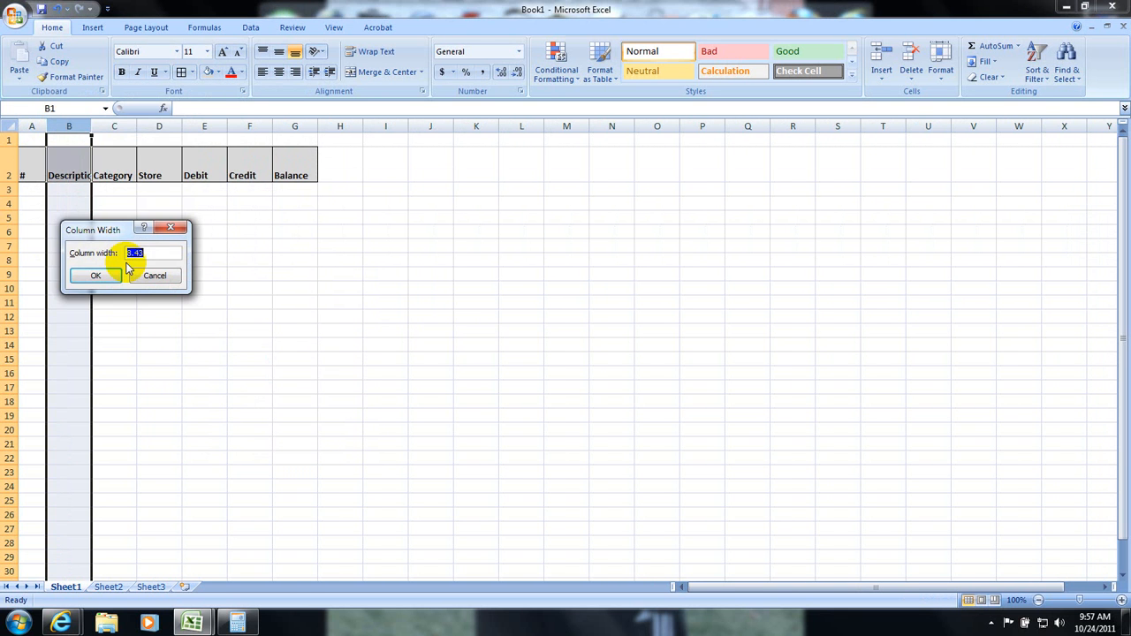
{"action": "type", "text": "30"}
{"action": "key", "text": "Return"}
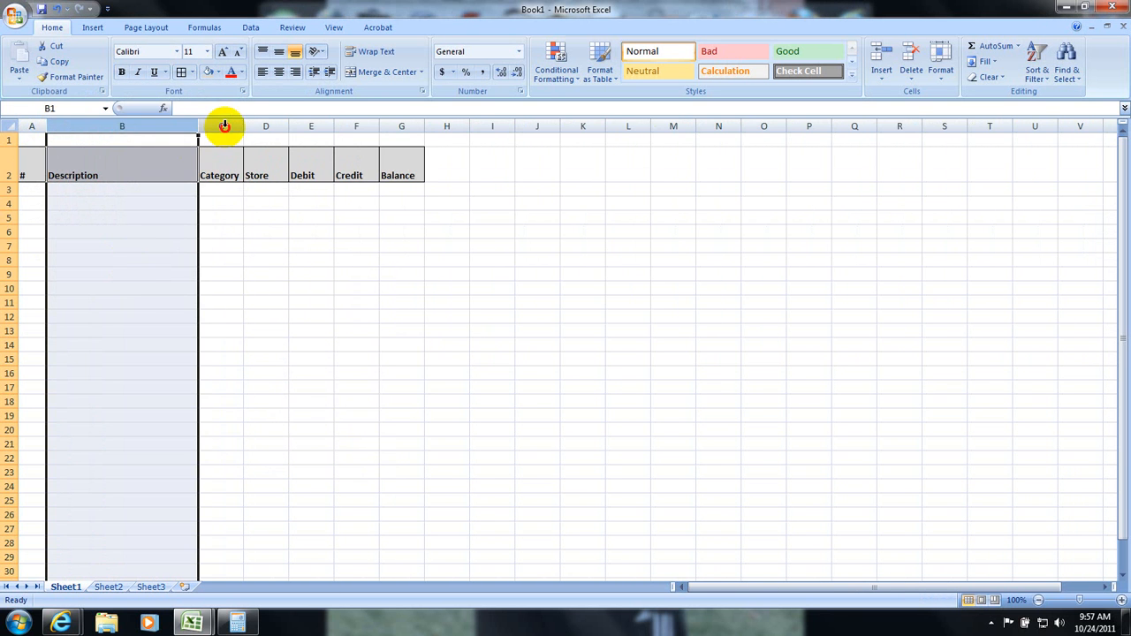
Set the width of the Category and Store columns (C and D) to 10
{"action": "left_click_drag", "start_coordinate": [223, 127], "coordinate": [263, 126]}
{"action": "right_click", "coordinate": [263, 126]}
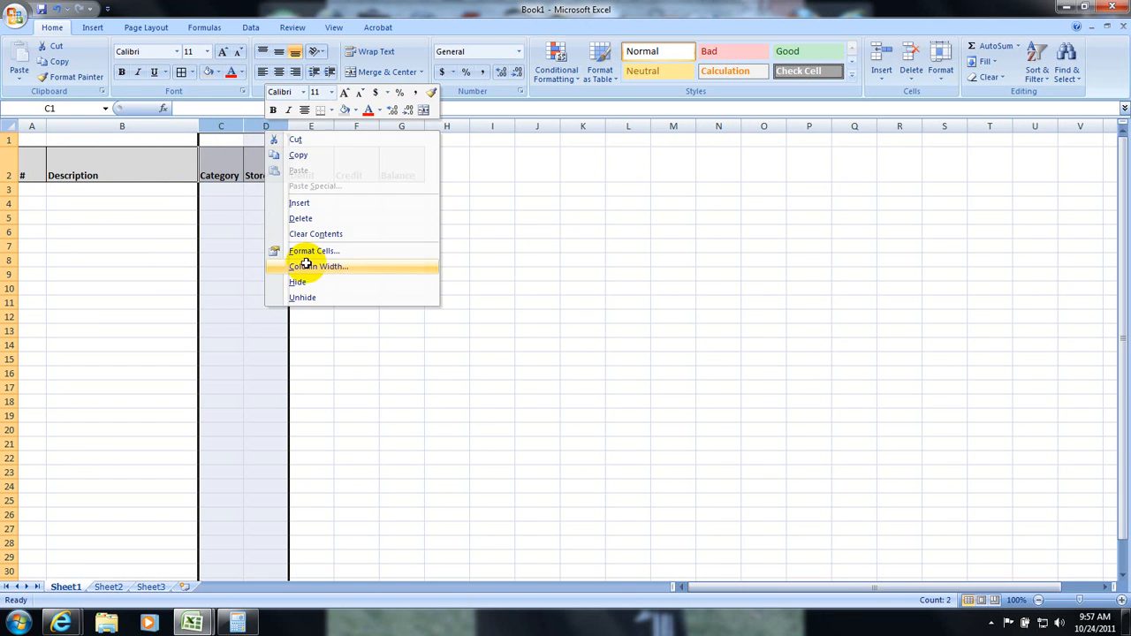
{"action": "left_click", "coordinate": [304, 263]}
{"action": "type", "text": "10"}
{"action": "key", "text": "Return"}
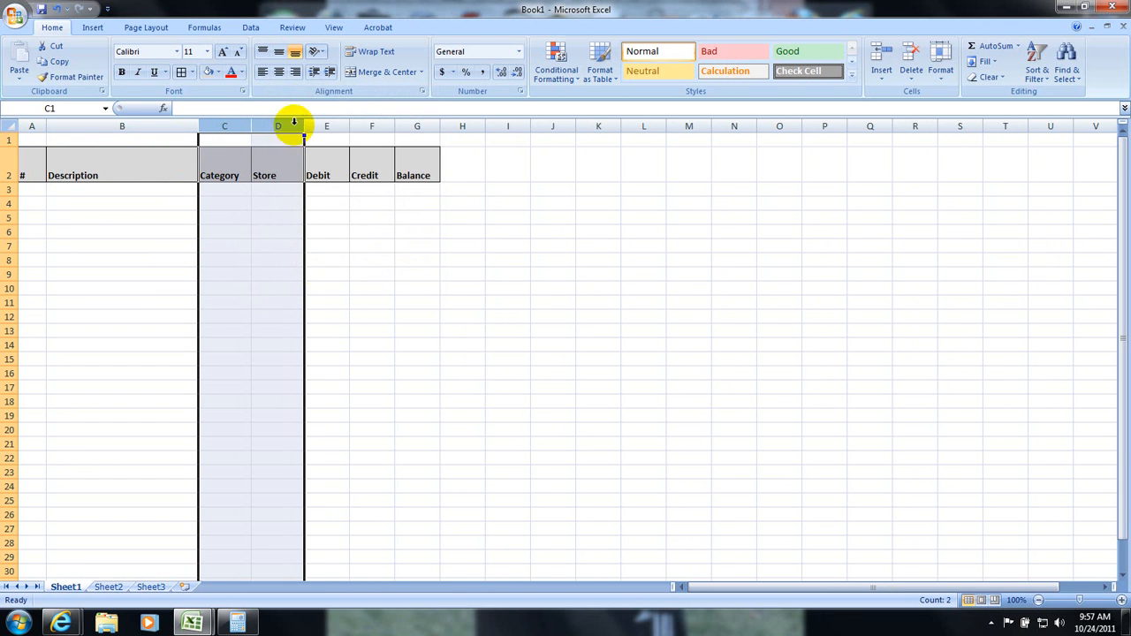
Set the width of the Debit, Credit and Balance columns (E to G) to 10
{"action": "left_click", "coordinate": [321, 126]}
{"action": "left_click_drag", "start_coordinate": [320, 126], "coordinate": [406, 126]}
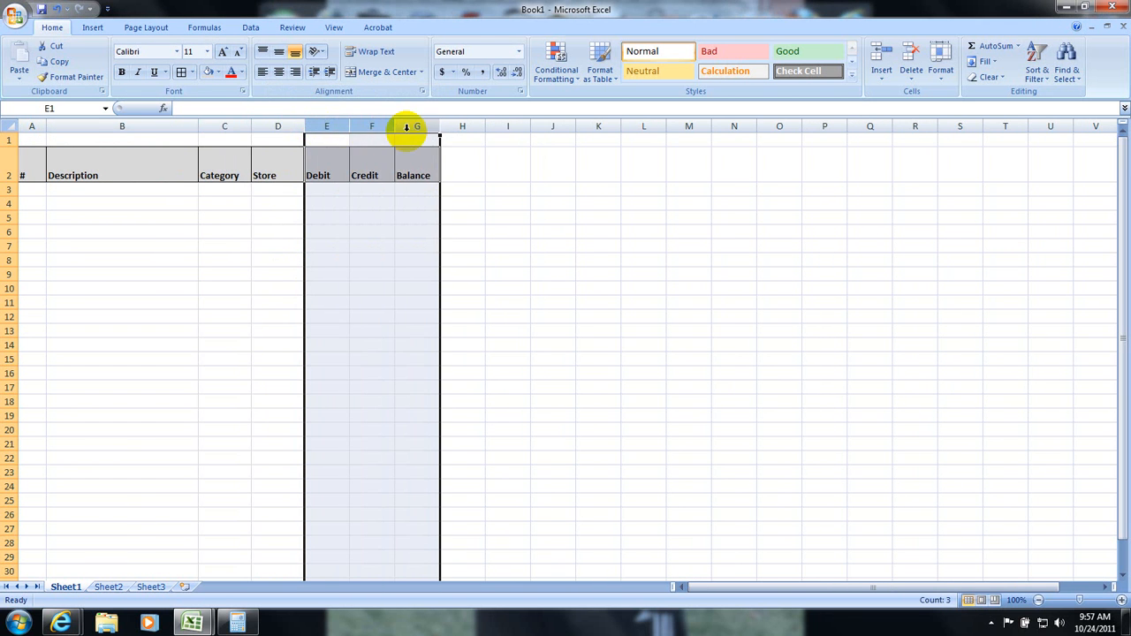
{"action": "right_click", "coordinate": [412, 126]}
{"action": "left_click", "coordinate": [436, 268]}
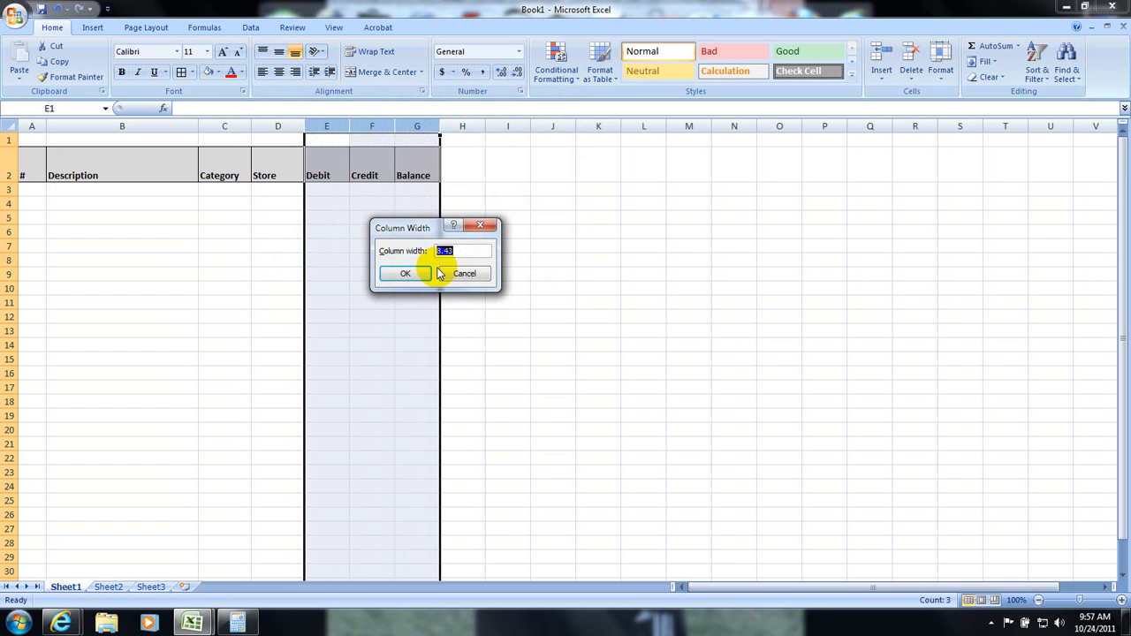
{"action": "type", "text": "10"}
{"action": "left_click", "coordinate": [430, 273]}
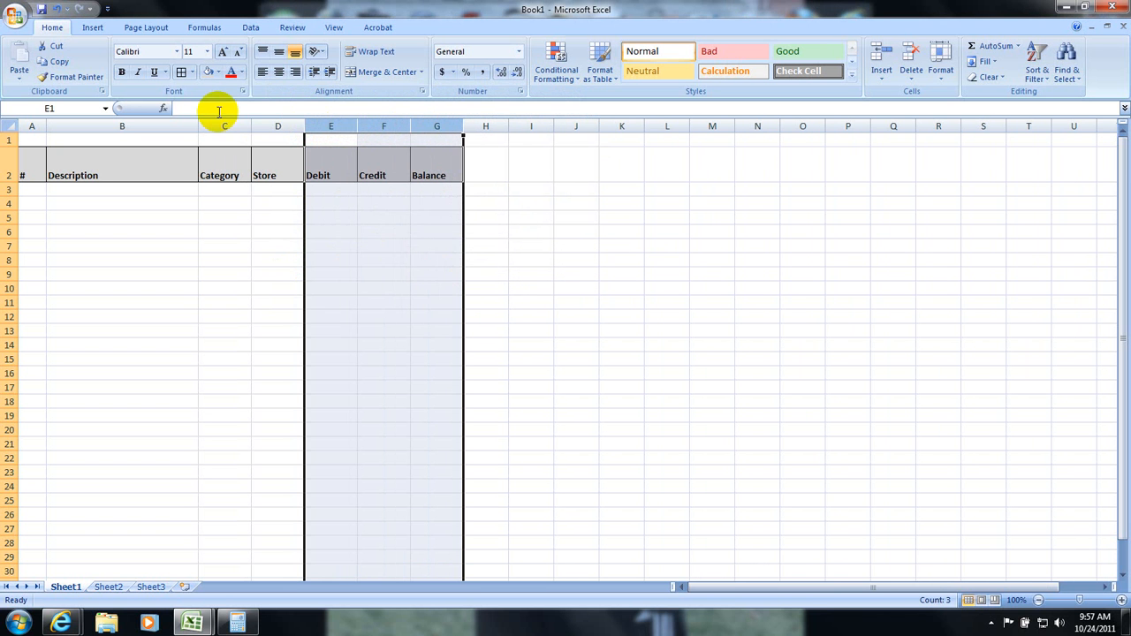
Set the width of the Category and Store columns (C and D) to 15
{"action": "left_click_drag", "start_coordinate": [228, 125], "coordinate": [266, 125]}
{"action": "right_click", "coordinate": [266, 125]}
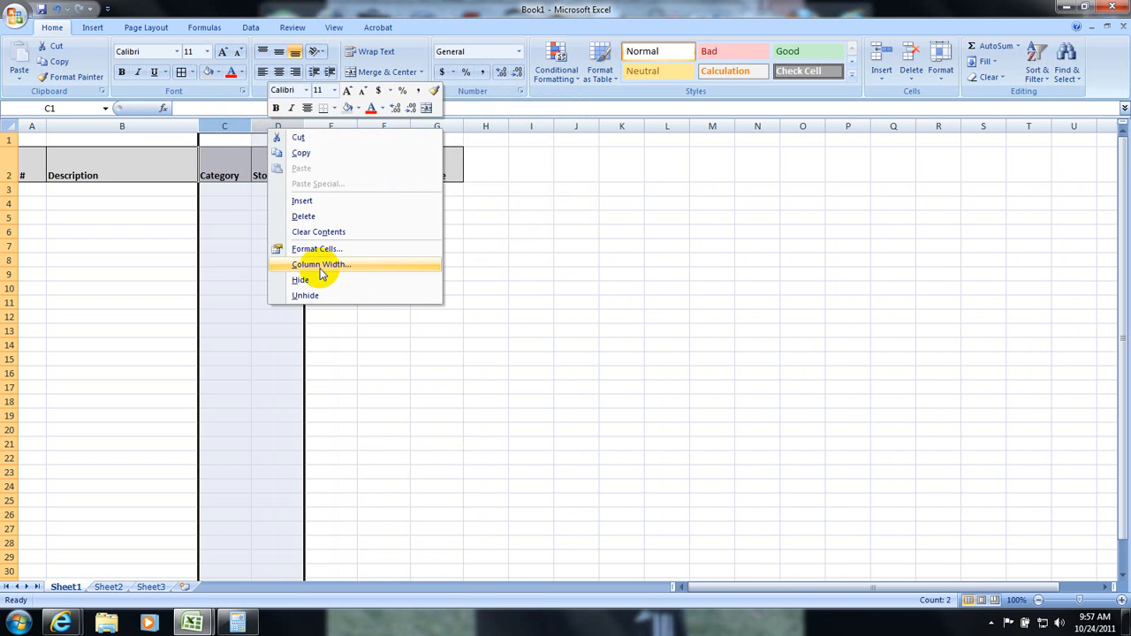
{"action": "left_click", "coordinate": [320, 267]}
{"action": "type", "text": "12"}
{"action": "key", "text": "Return"}
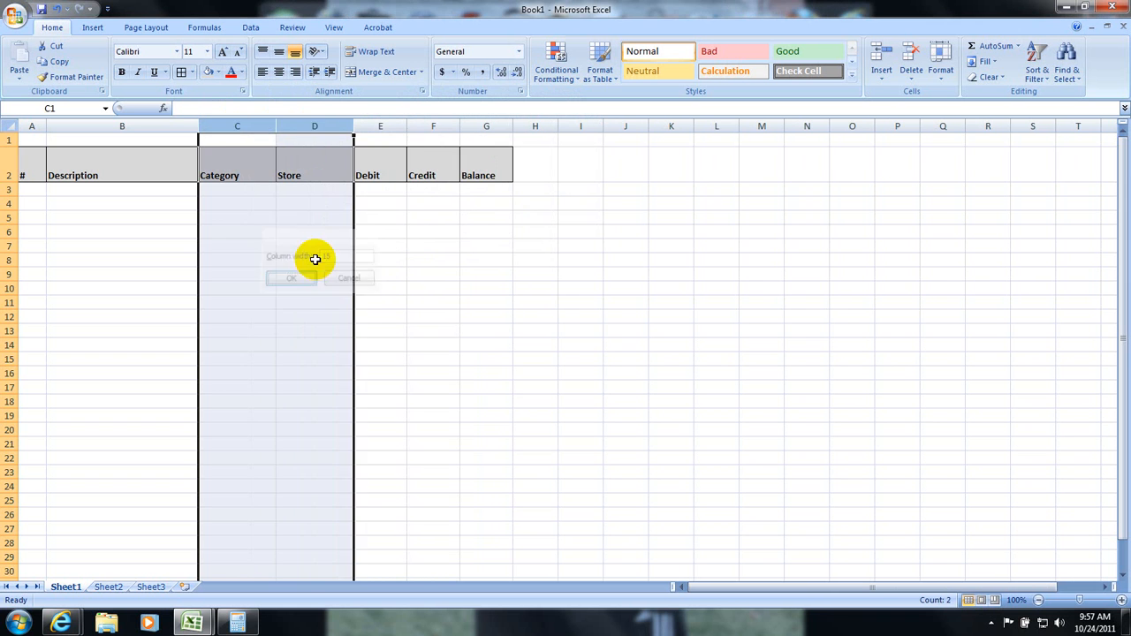
Make row 1 about as tall as the heading row and merge and center cells A1:G1
{"action": "left_click", "coordinate": [150, 257]}
{"action": "left_click_drag", "start_coordinate": [12, 147], "coordinate": [484, 146]}
{"action": "left_click", "coordinate": [35, 157]}
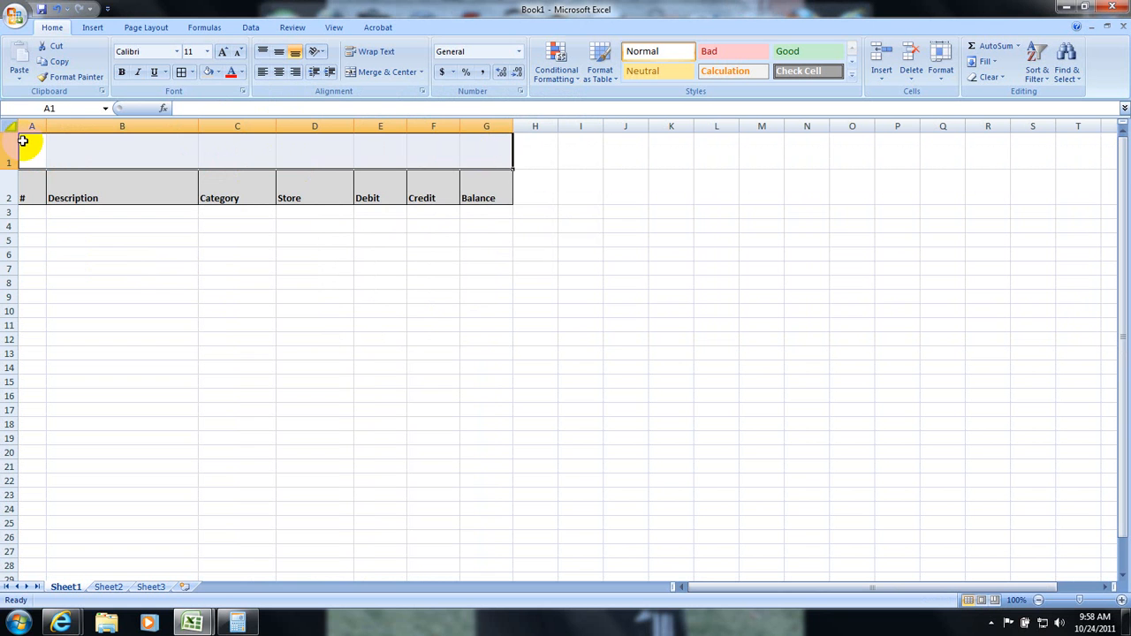
{"action": "left_click", "coordinate": [382, 74]}
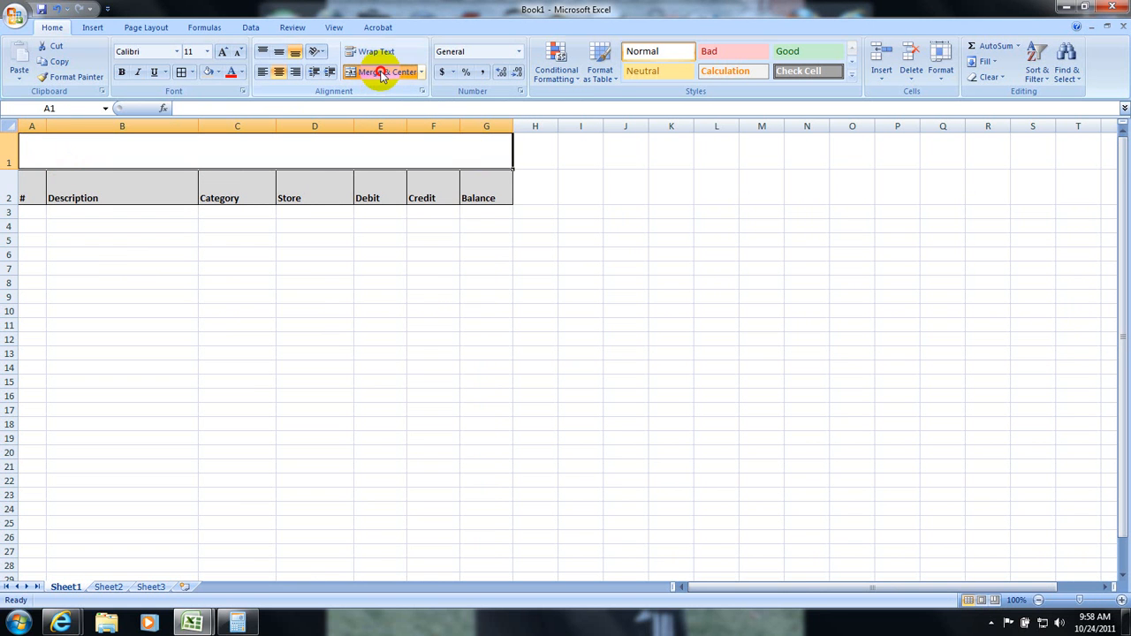
Set the merged title cell A1 to font size 20 and align it vertically to the middle
{"action": "left_click", "coordinate": [206, 51]}
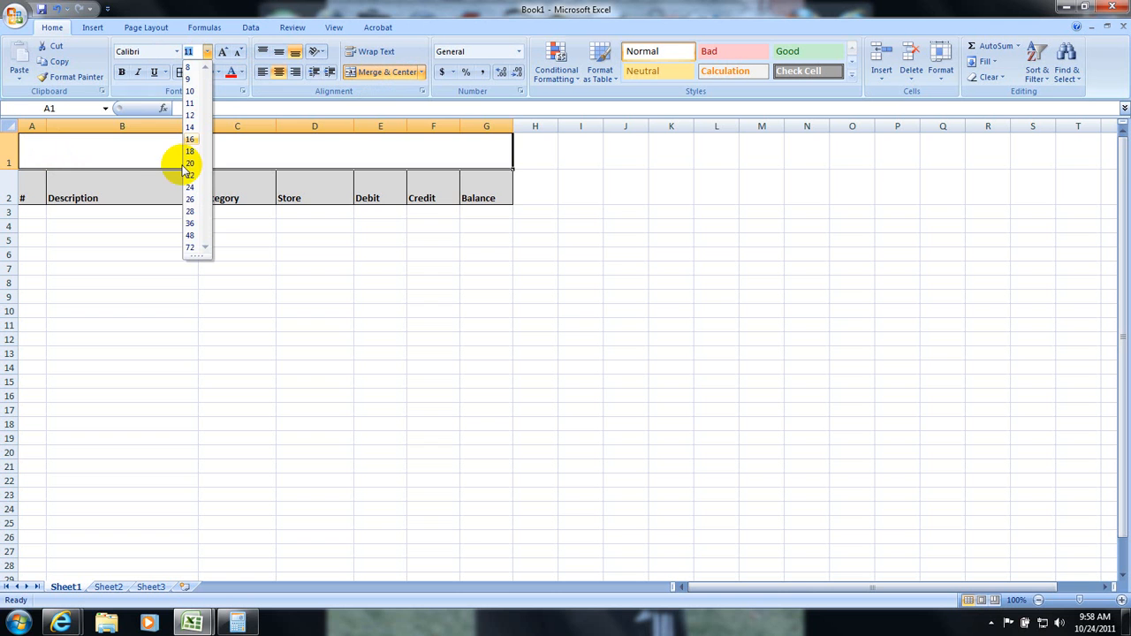
{"action": "left_click", "coordinate": [189, 163]}
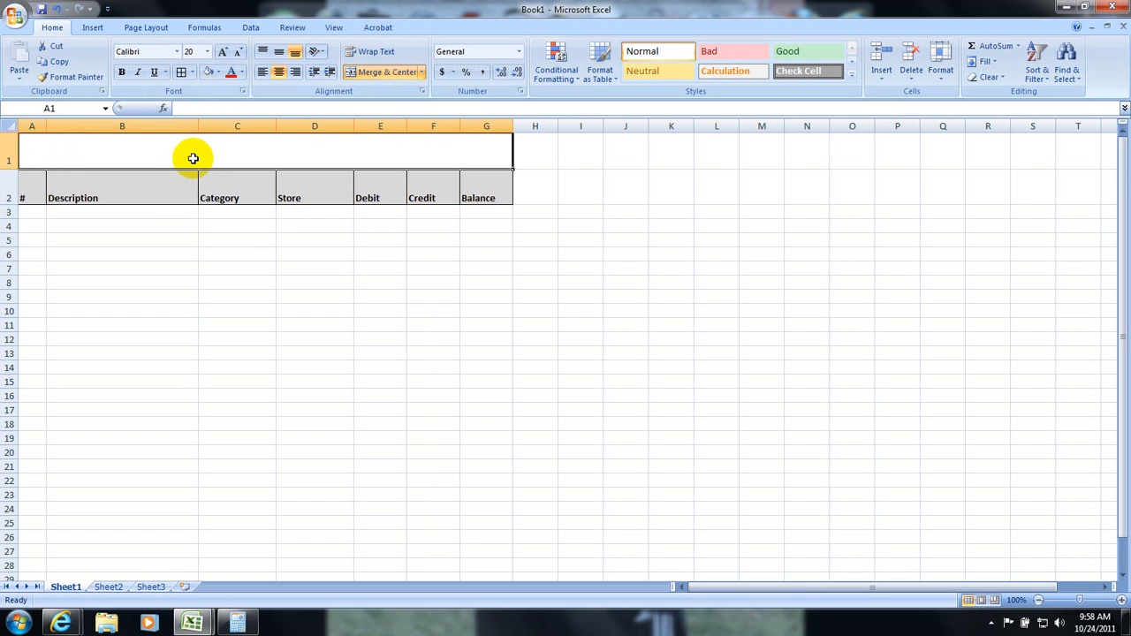
{"action": "left_click", "coordinate": [277, 51]}
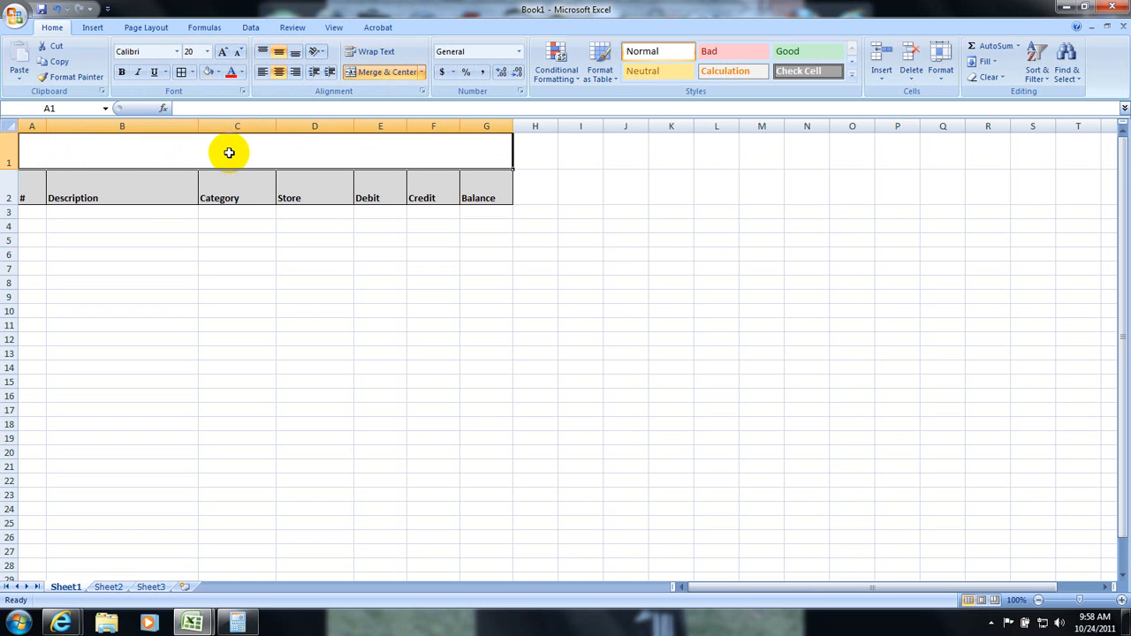
Enter the title "Checkbook Register for" followed by the account holder's name in the merged cell A1
{"action": "type", "text": "Checkboo"}
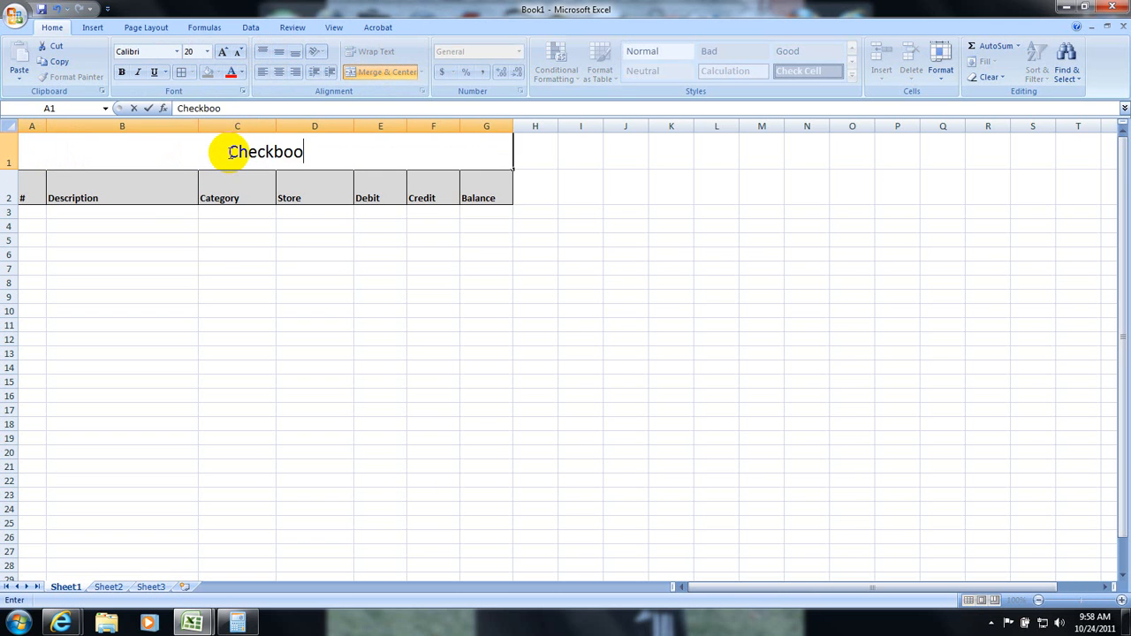
{"action": "type", "text": "k Register "}
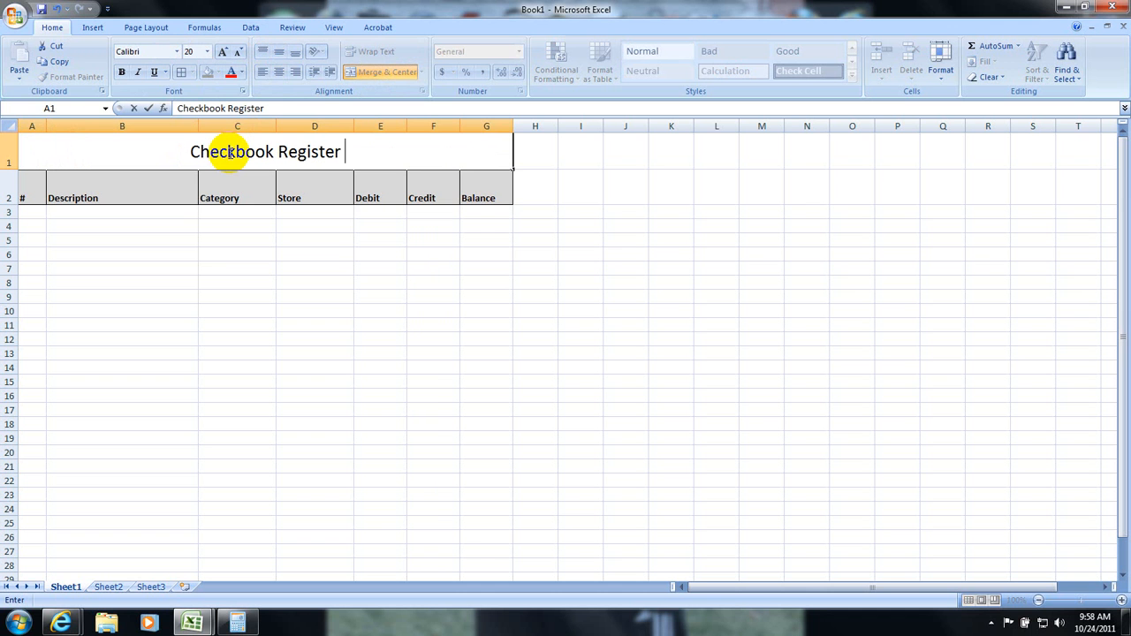
{"action": "type", "text": "for M"}
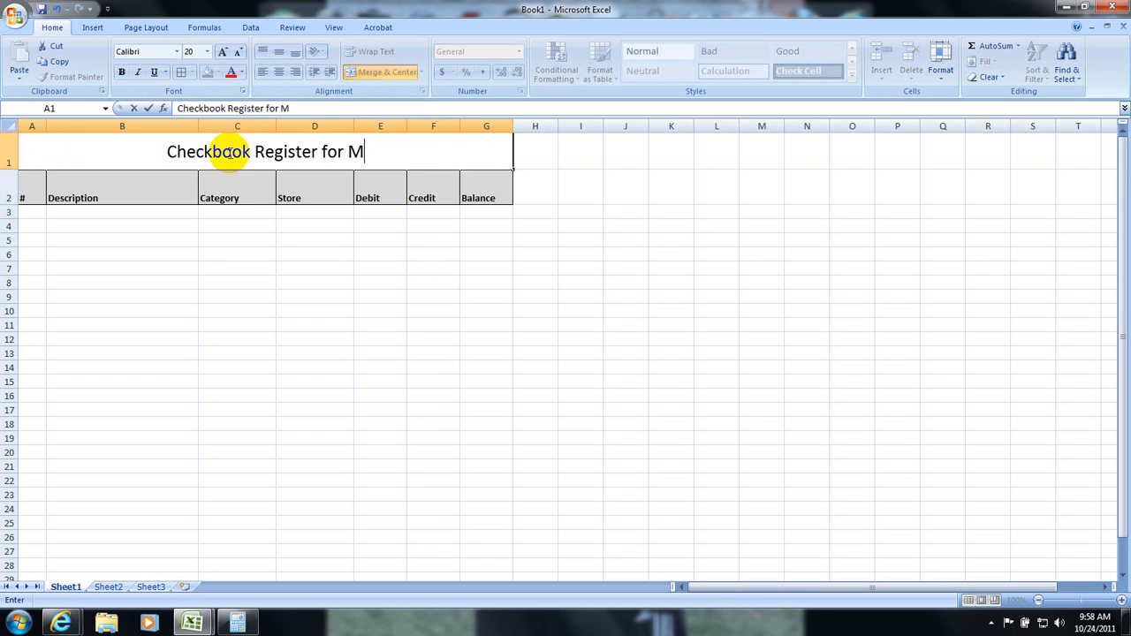
{"action": "type", "text": "r. Dietrich"}
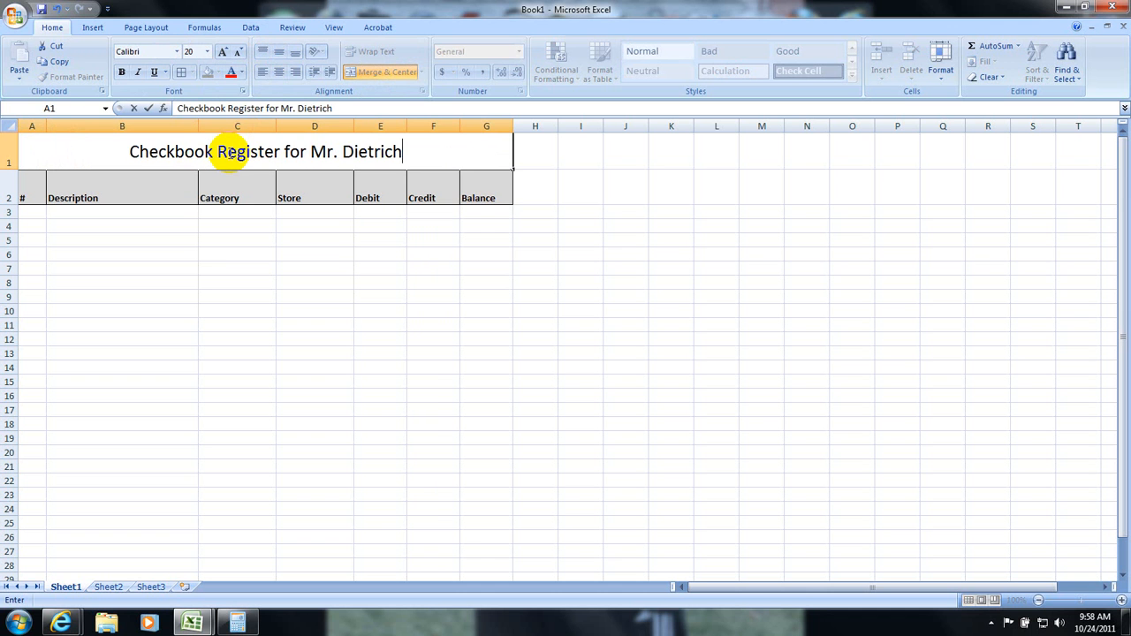
{"action": "left_click", "coordinate": [179, 265]}
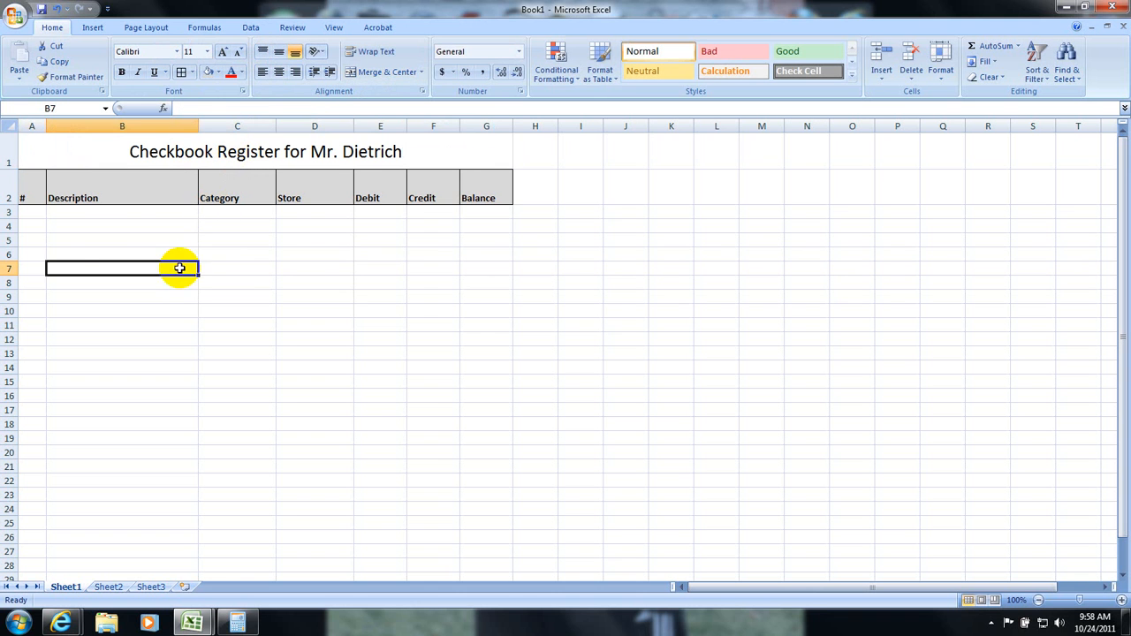
Center column A horizontally and enter the numbers 1, 2 and 3 in cells A3 to A5
{"action": "left_click", "coordinate": [33, 125]}
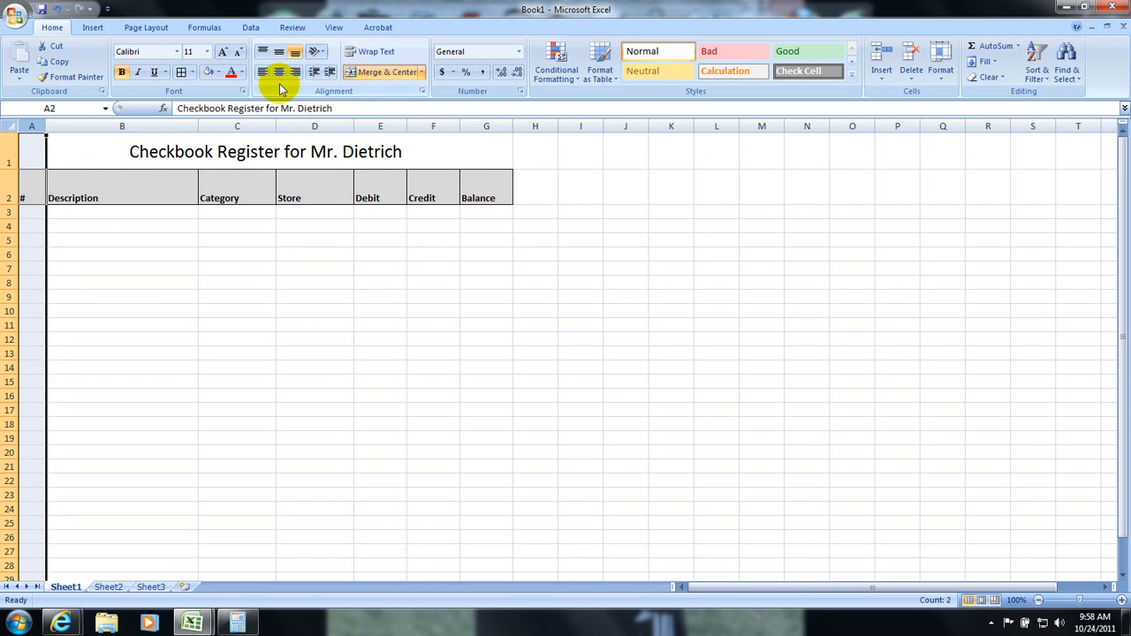
{"action": "left_click", "coordinate": [280, 74]}
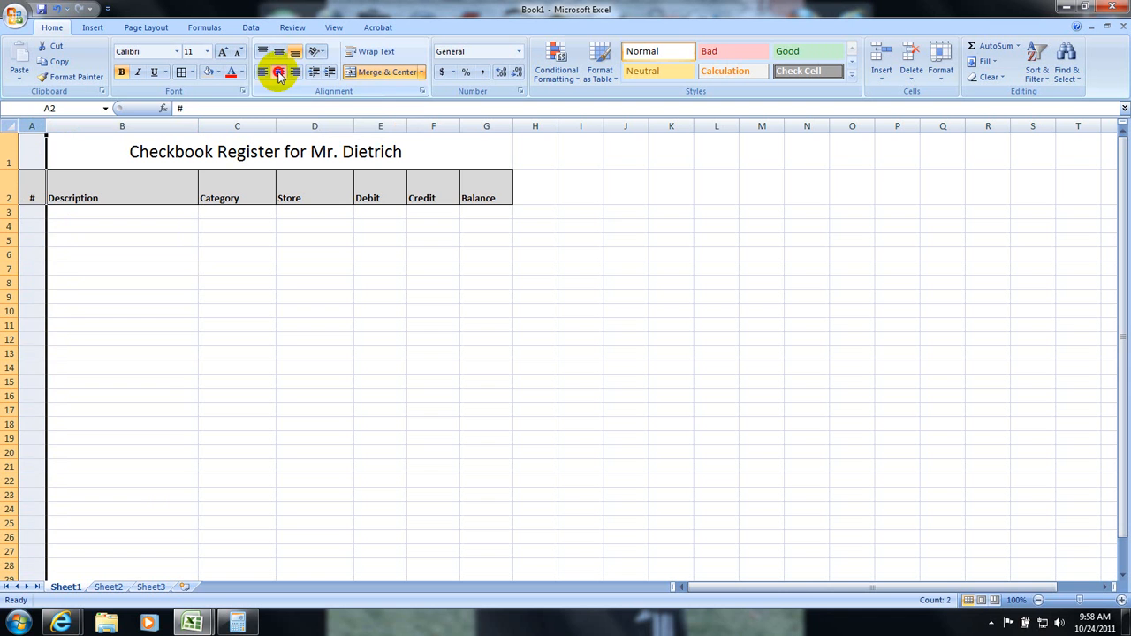
{"action": "left_click", "coordinate": [38, 213]}
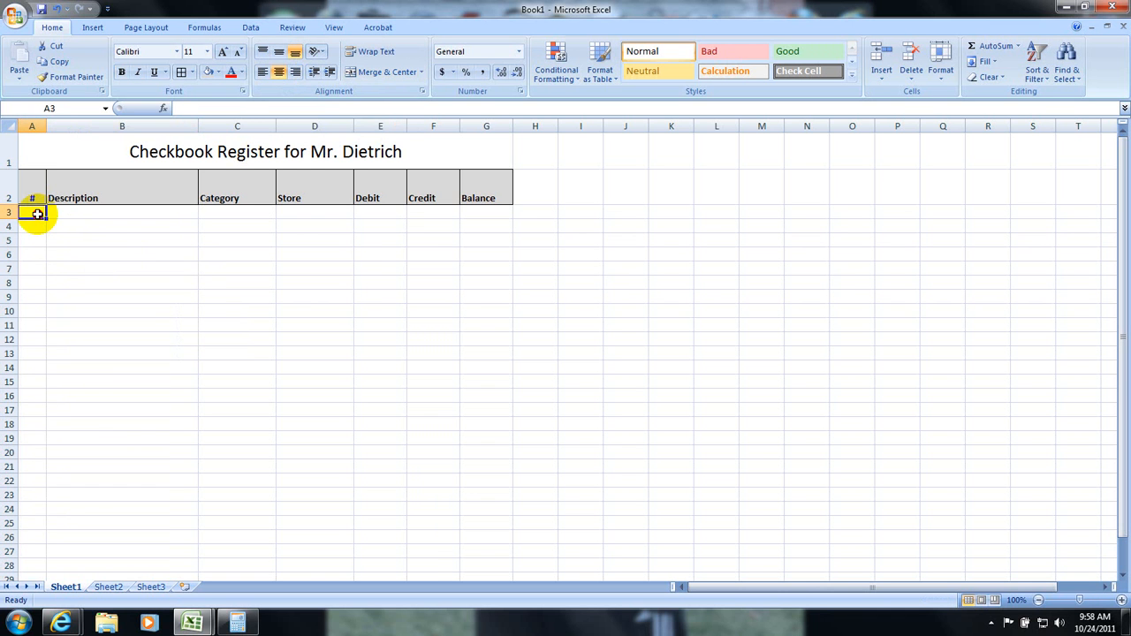
{"action": "type", "text": "1"}
{"action": "key", "text": "Return"}
{"action": "type", "text": "2"}
{"action": "key", "text": "Return"}
{"action": "type", "text": "3"}
Extend the number series from A3:A4 down to 20 in cell A22
{"action": "left_click", "coordinate": [37, 214]}
{"action": "key", "text": "shift+Down"}
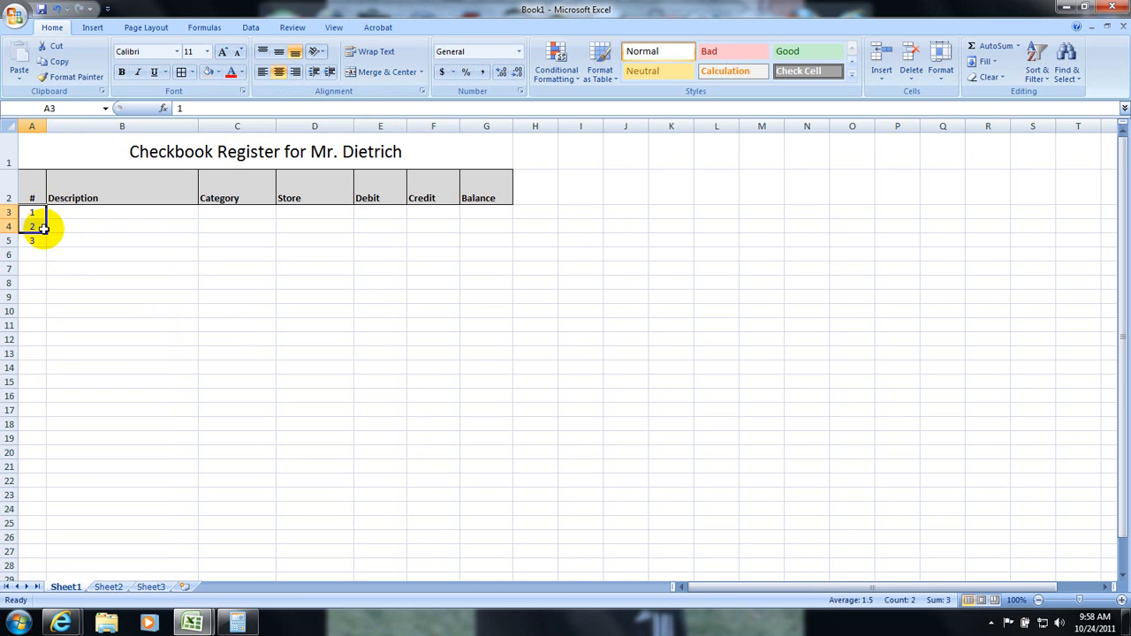
{"action": "left_click_drag", "start_coordinate": [43, 228], "coordinate": [55, 485]}
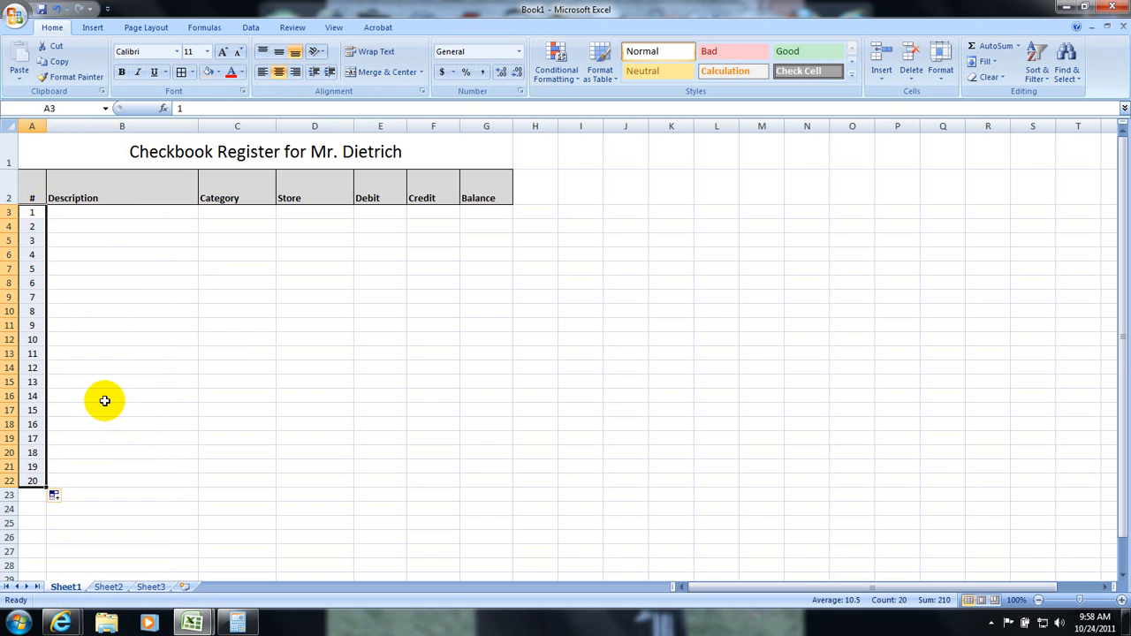
{"action": "left_click", "coordinate": [88, 325]}
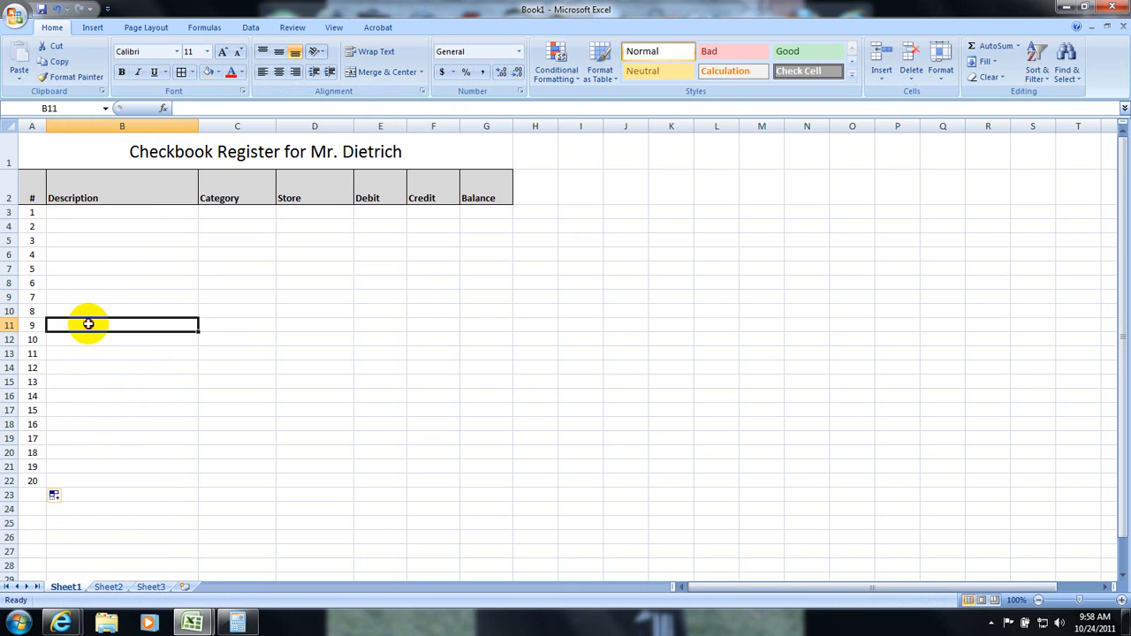
Check the width setting of the Description column (B)
{"action": "left_click", "coordinate": [86, 125]}
{"action": "right_click", "coordinate": [88, 126]}
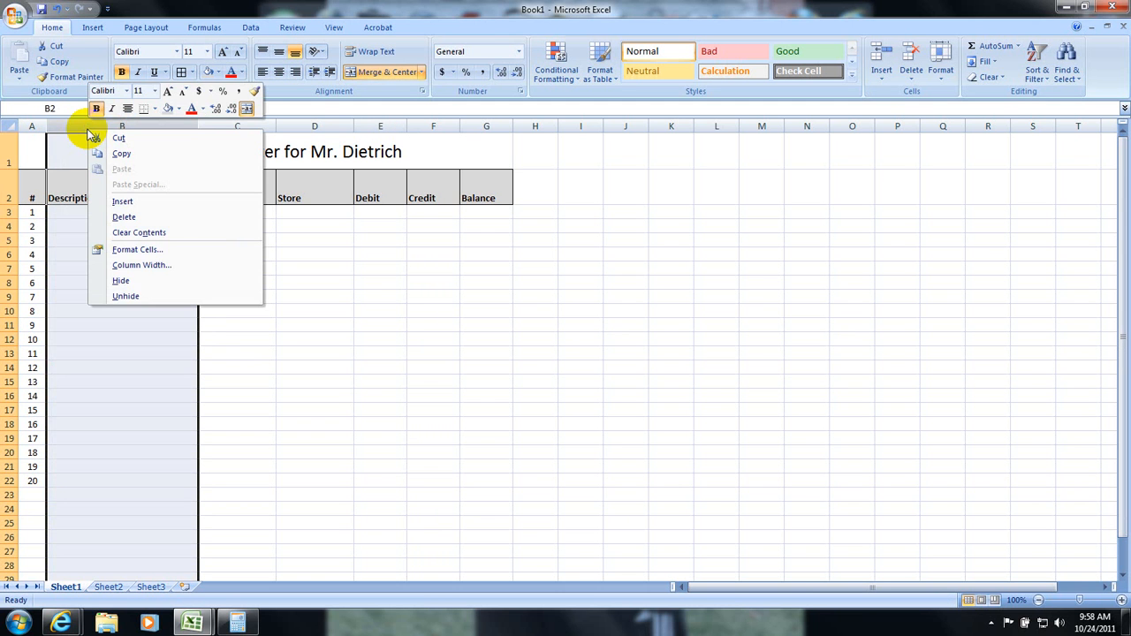
{"action": "left_click", "coordinate": [146, 269]}
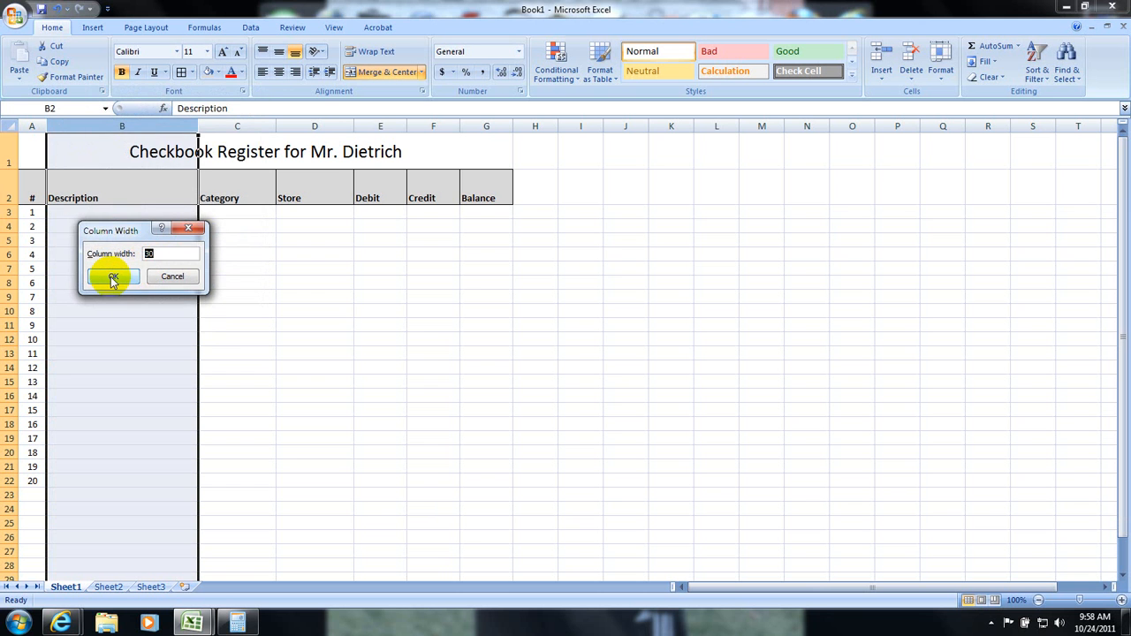
{"action": "left_click", "coordinate": [112, 279]}
Turn on text wrapping for the whole Description column (B)
{"action": "right_click", "coordinate": [114, 125]}
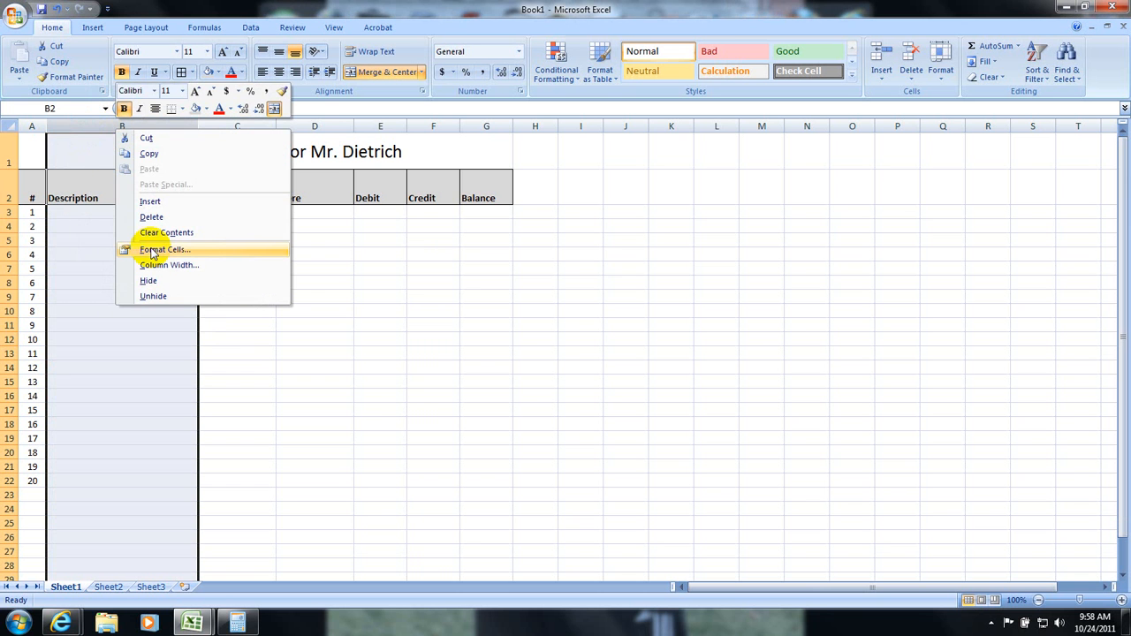
{"action": "left_click", "coordinate": [152, 251]}
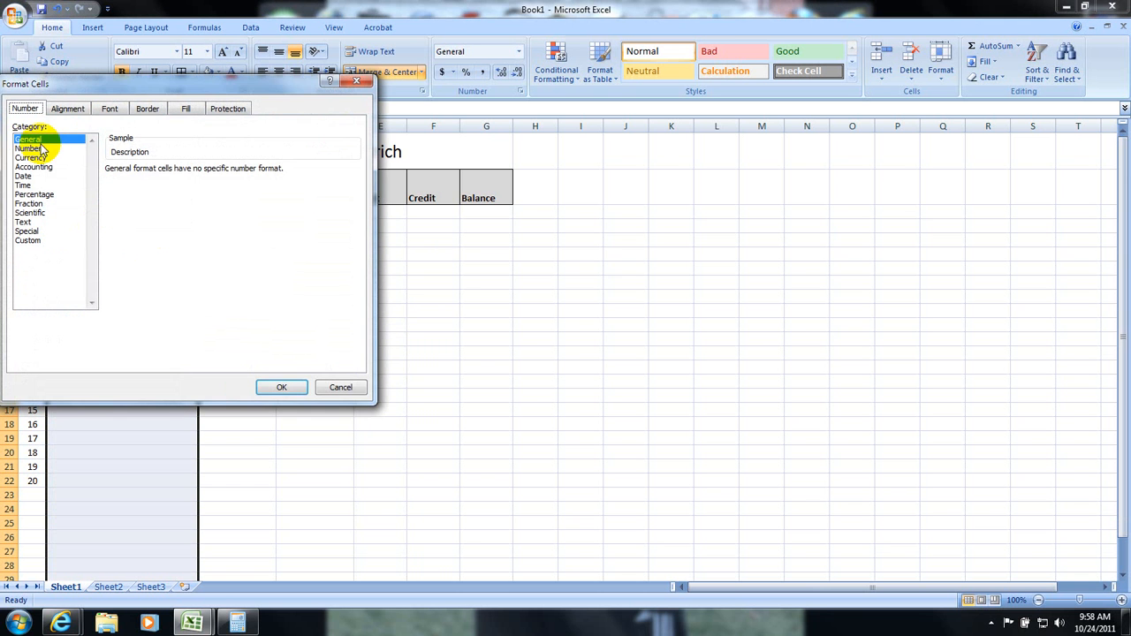
{"action": "left_click", "coordinate": [63, 108]}
{"action": "left_click", "coordinate": [25, 230]}
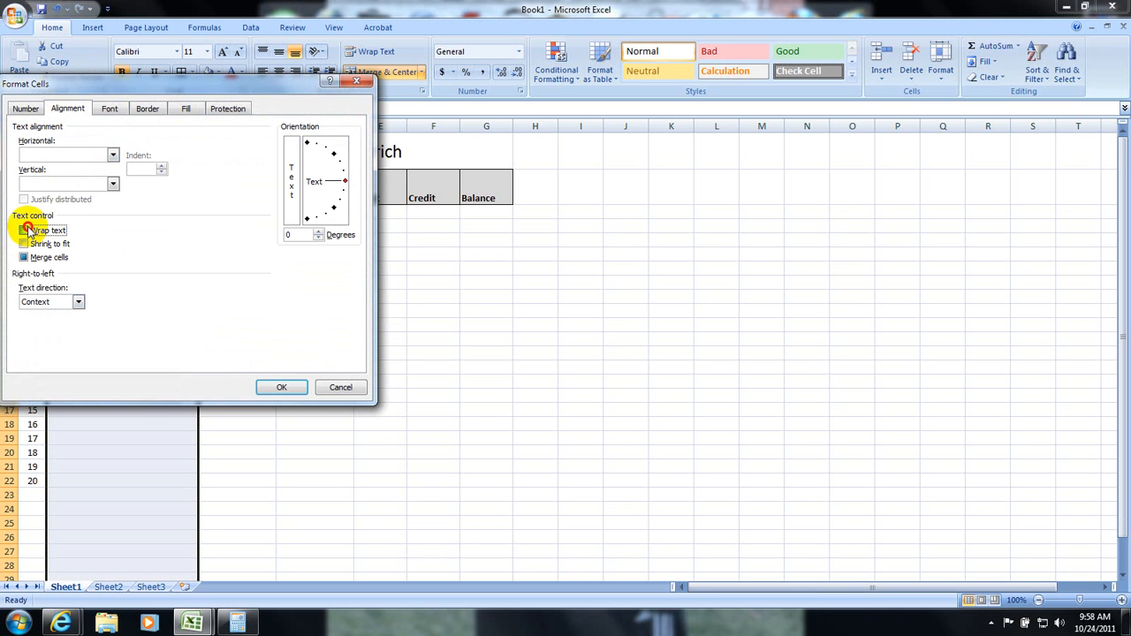
{"action": "left_click", "coordinate": [281, 389]}
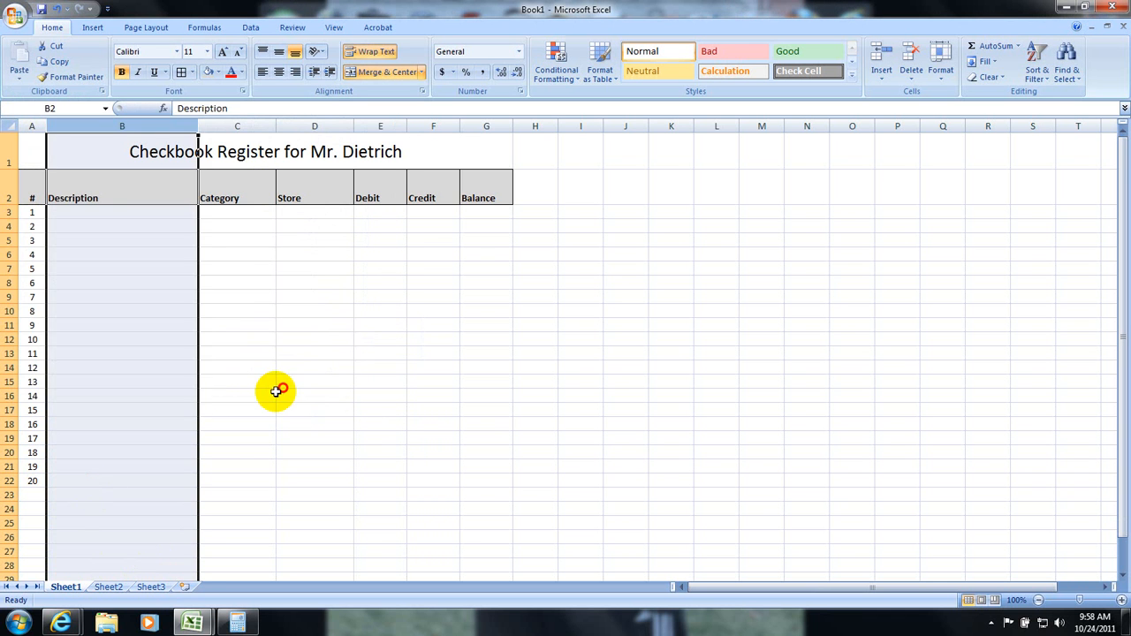
{"action": "left_click", "coordinate": [224, 394]}
{"action": "left_click", "coordinate": [85, 251]}
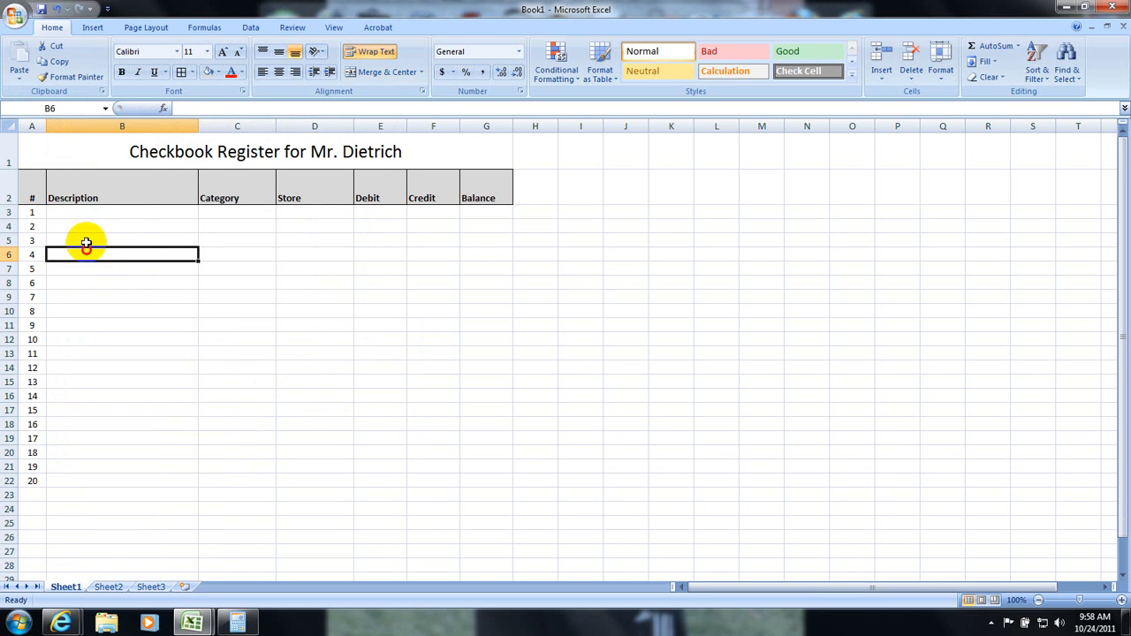
Enter "New Account" as the first description in cell B3
{"action": "left_click", "coordinate": [101, 213]}
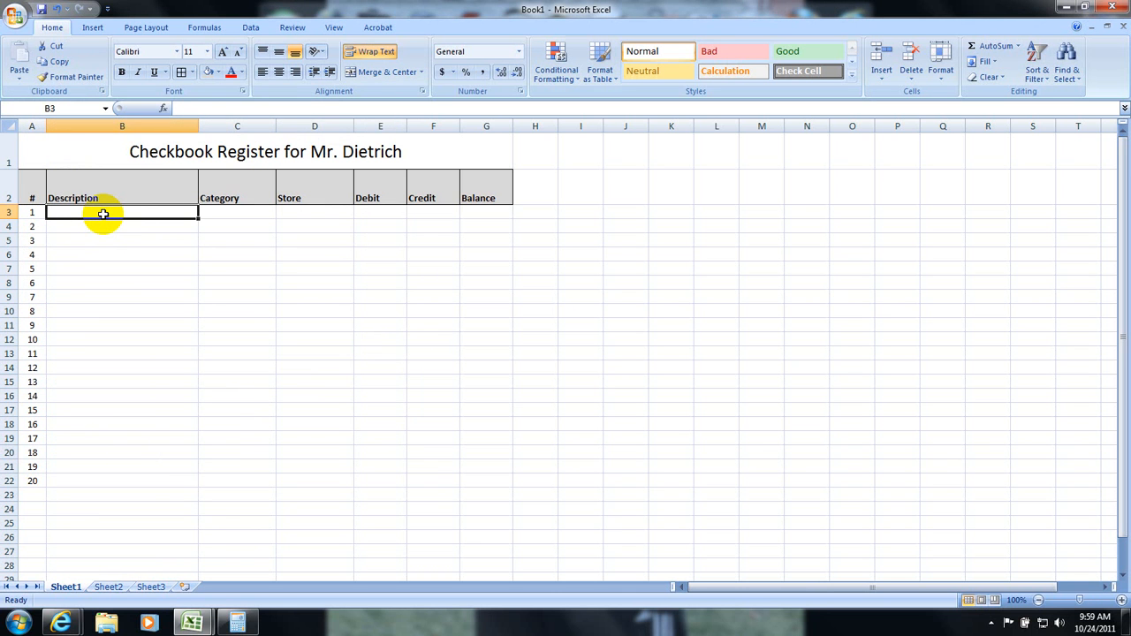
{"action": "type", "text": "New "}
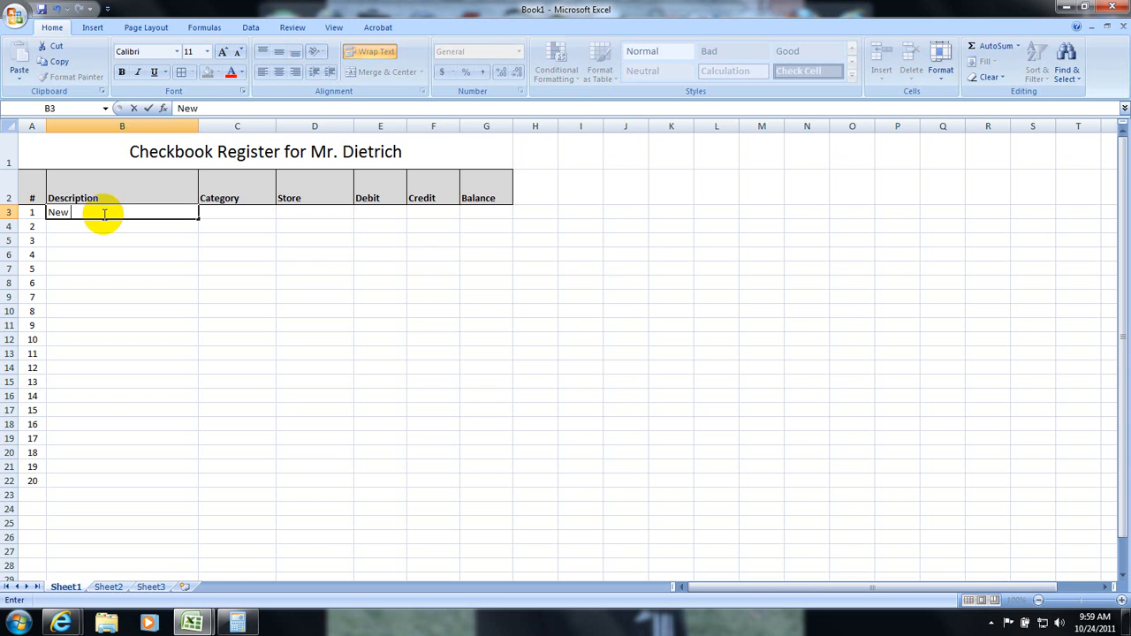
{"action": "type", "text": "Account"}
{"action": "key", "text": "Return"}
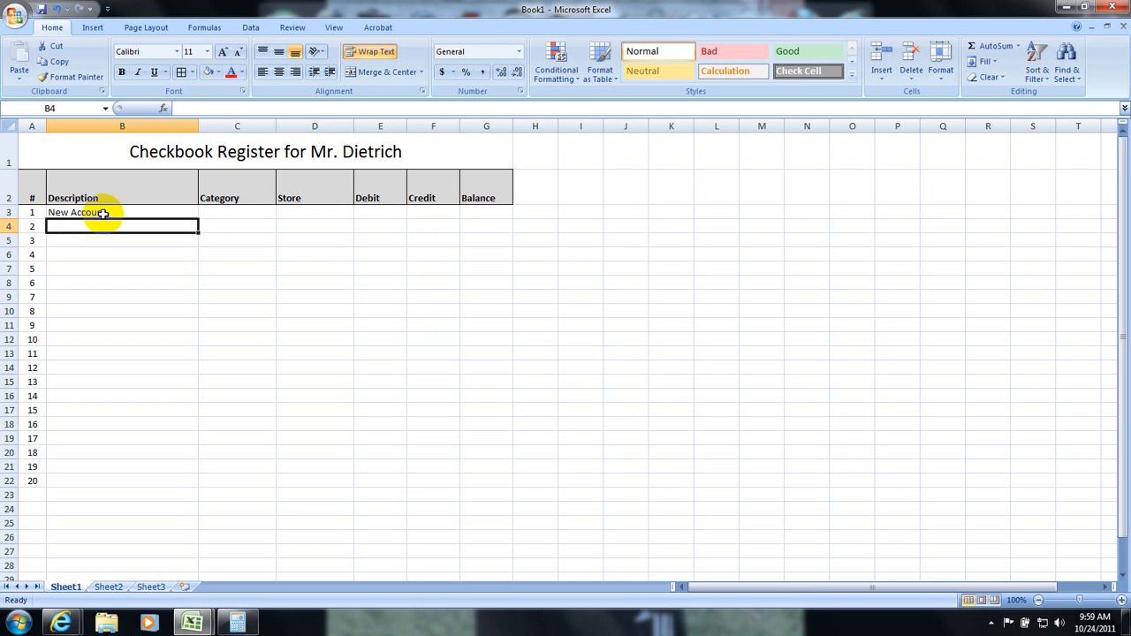
Enter "Rent. Then begin your description. For all these in this collumn, you need to be very specific." in cell B4
{"action": "type", "text": "Rent"}
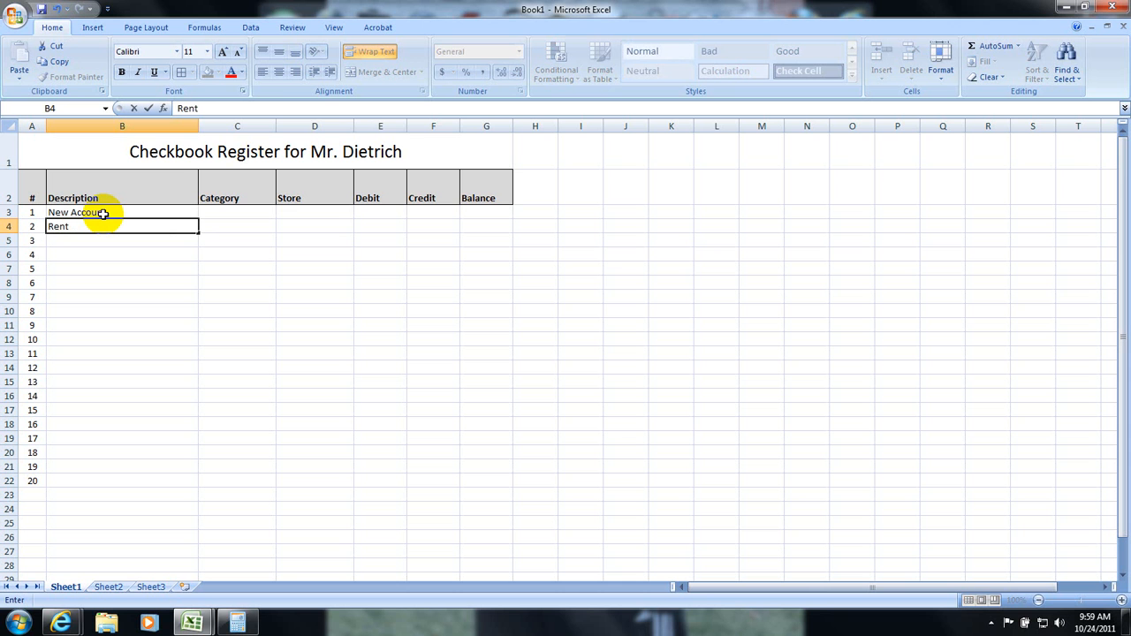
{"action": "type", "text": "."}
{"action": "type", "text": "Then begin your "}
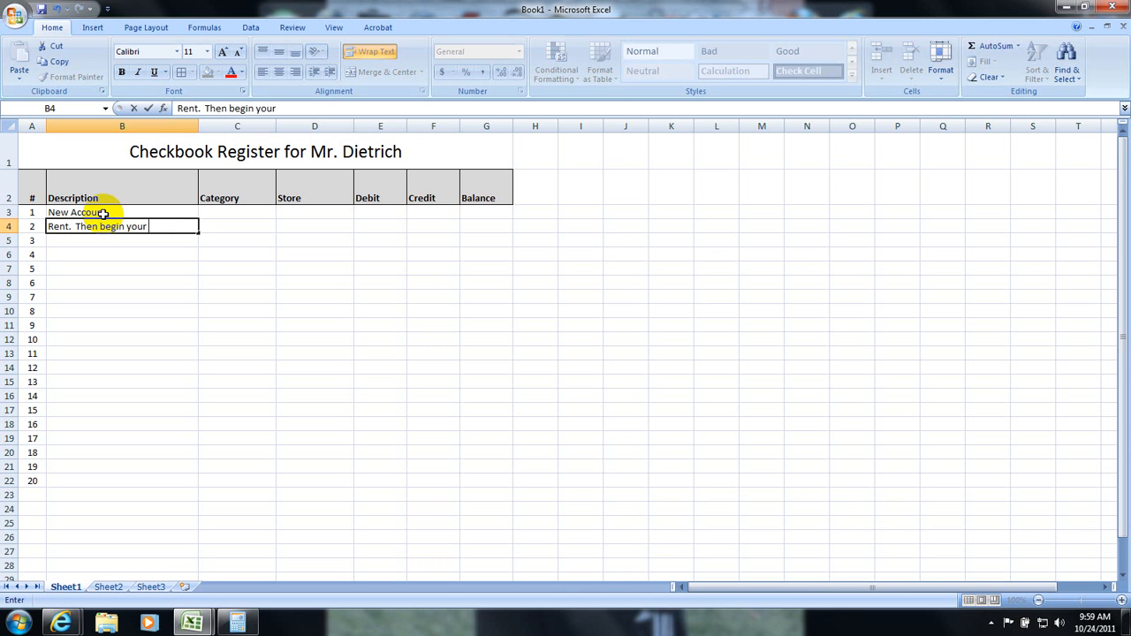
{"action": "type", "text": "description.  For "}
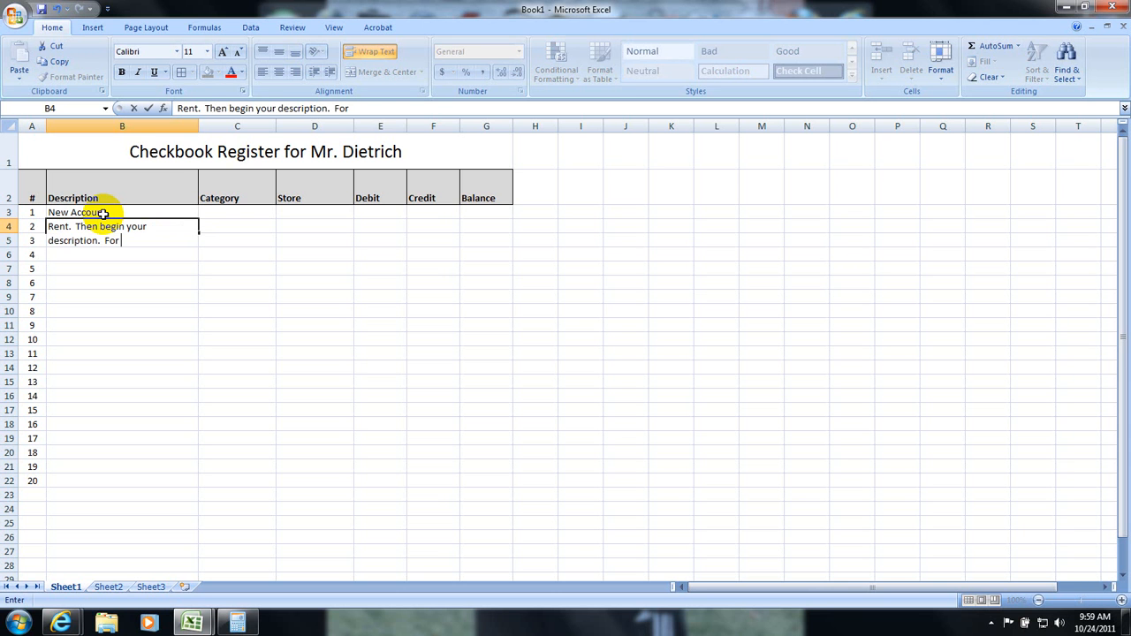
{"action": "type", "text": "all these is"}
{"action": "key", "text": "BackSpace"}
{"action": "key", "text": "BackSpace"}
{"action": "type", "text": "n this collum"}
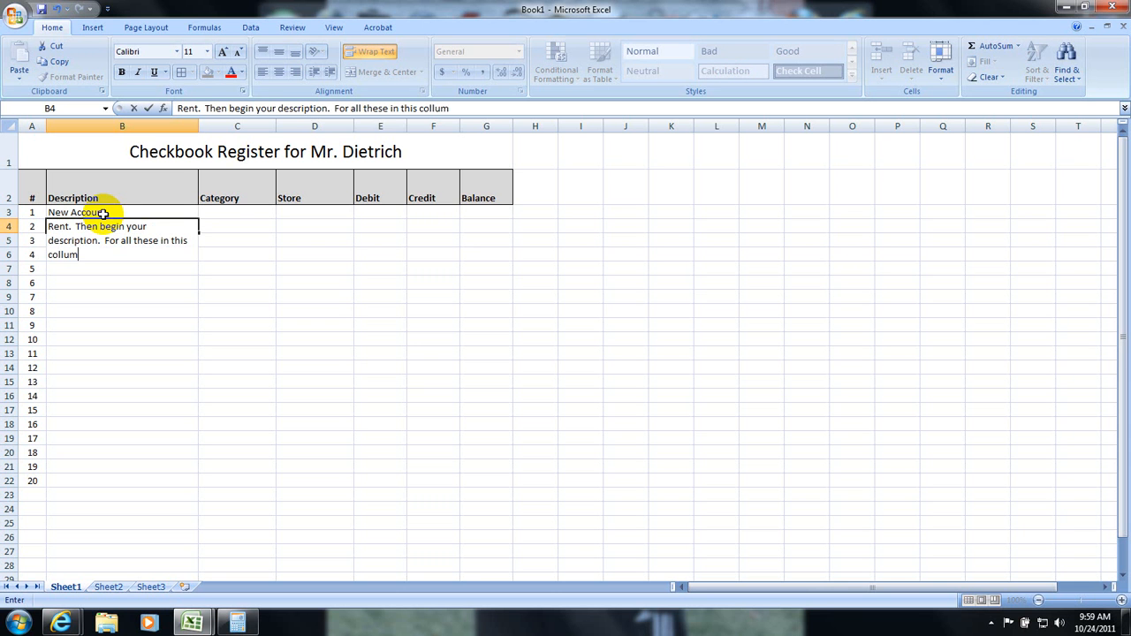
{"action": "type", "text": "n, you need to be very "}
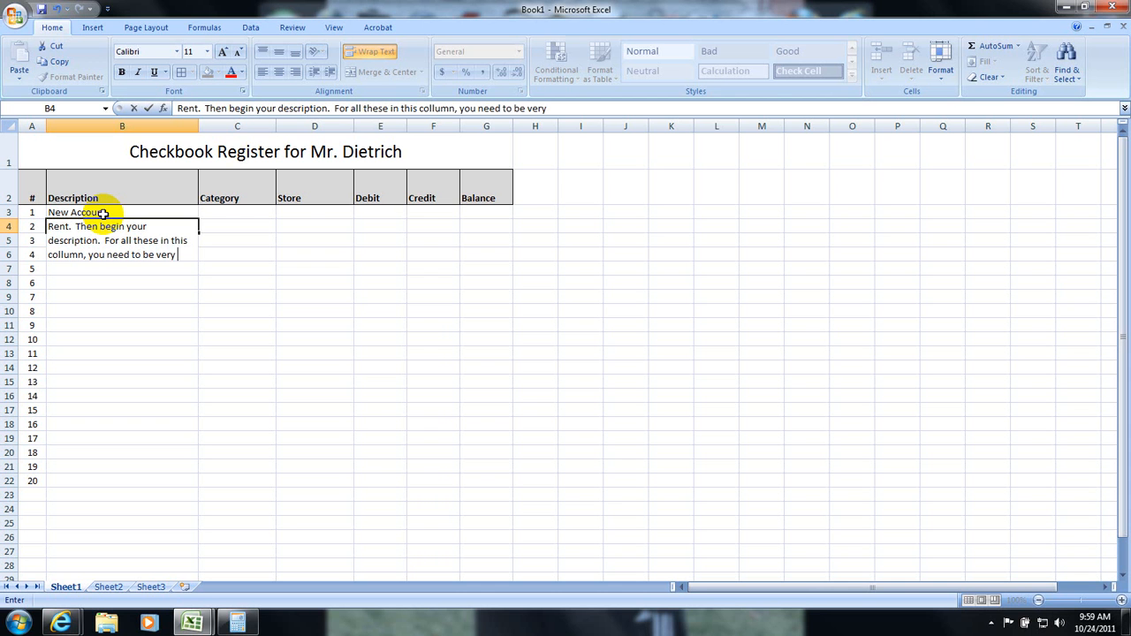
{"action": "type", "text": "specific."}
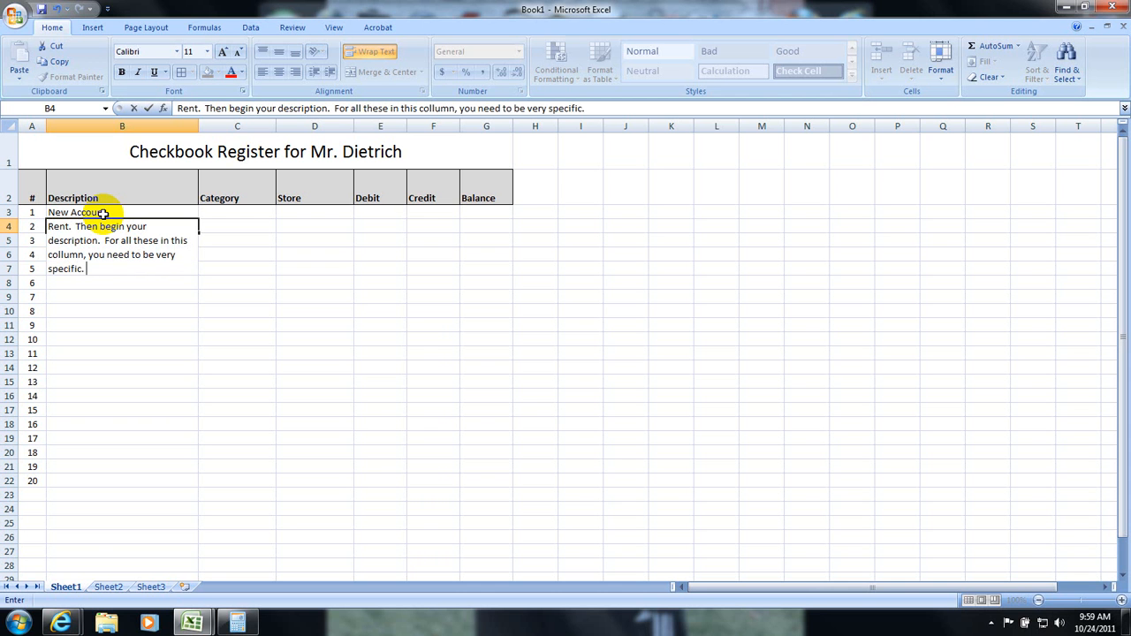
{"action": "key", "text": "Return"}
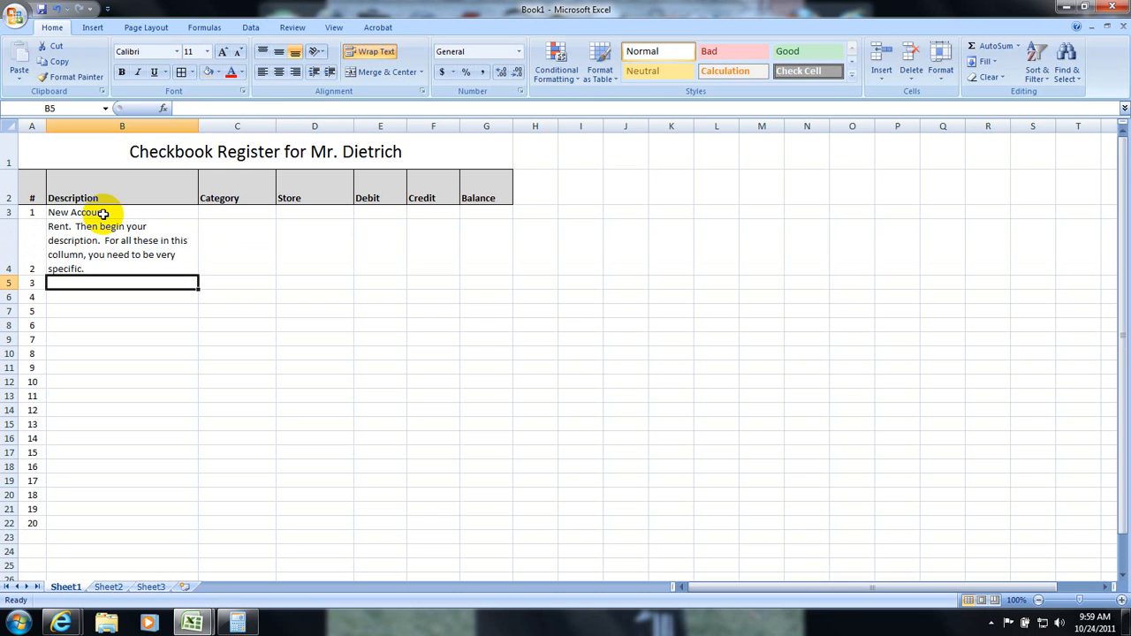
Try widening the Description column to re-wrap the rent text in B4, and undo the width change
{"action": "key", "text": "Up"}
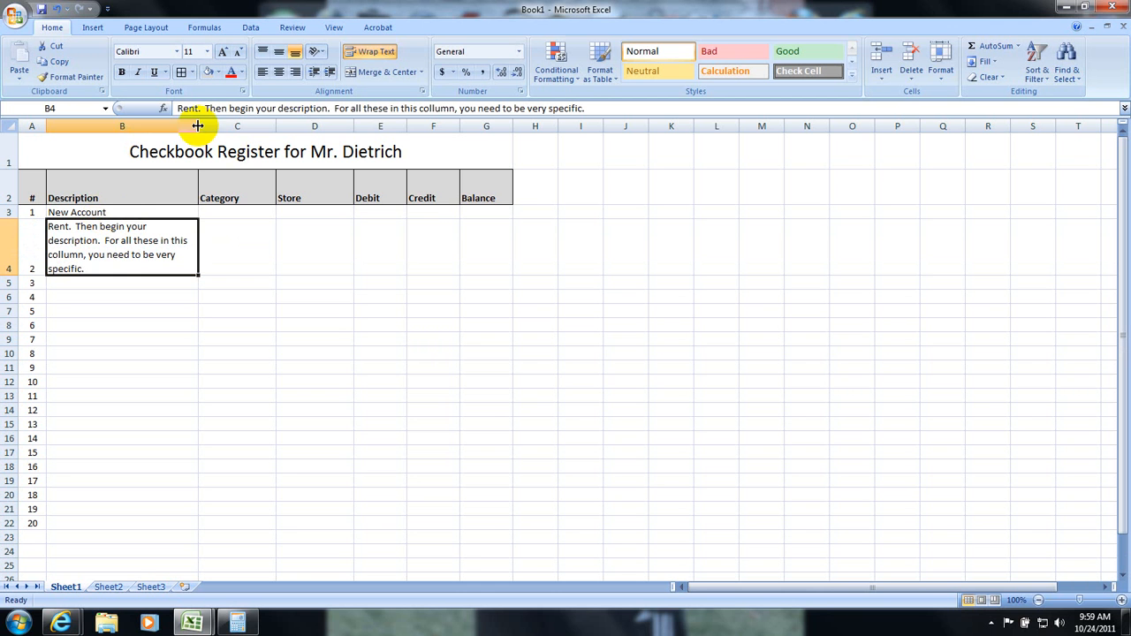
{"action": "left_click_drag", "start_coordinate": [198, 125], "coordinate": [246, 125]}
{"action": "left_click", "coordinate": [166, 383]}
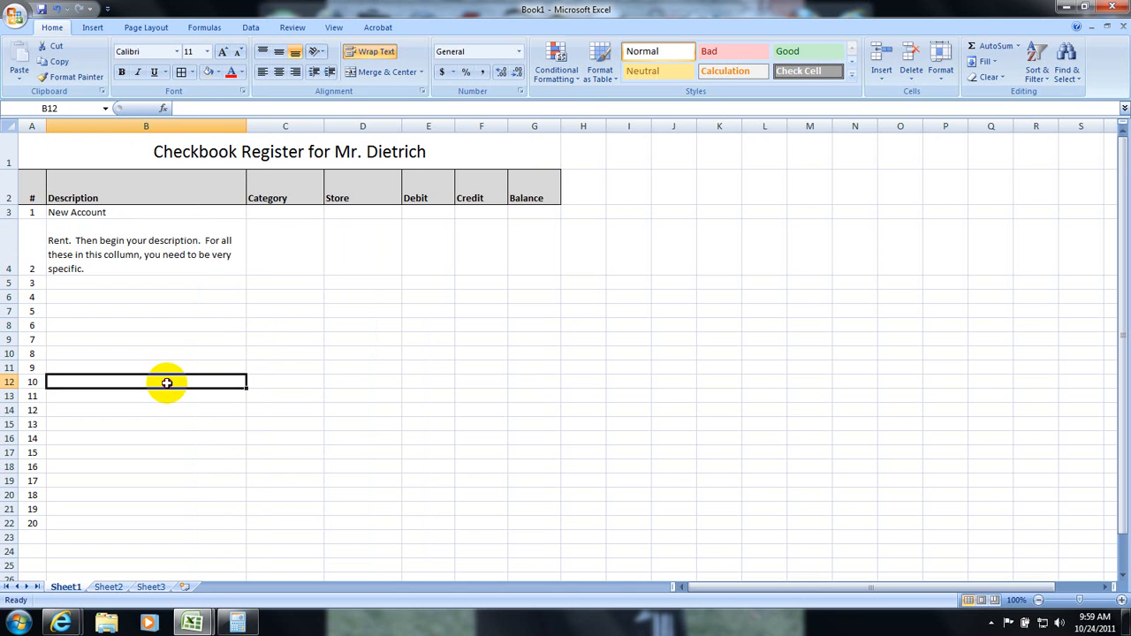
{"action": "left_click", "coordinate": [121, 271]}
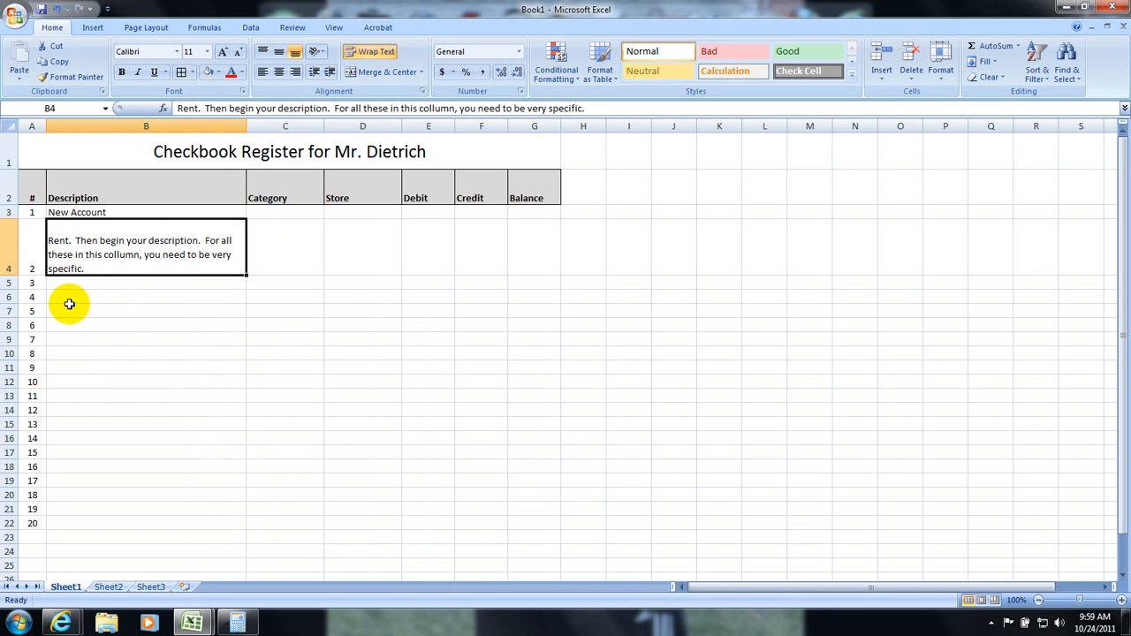
{"action": "left_click", "coordinate": [82, 323]}
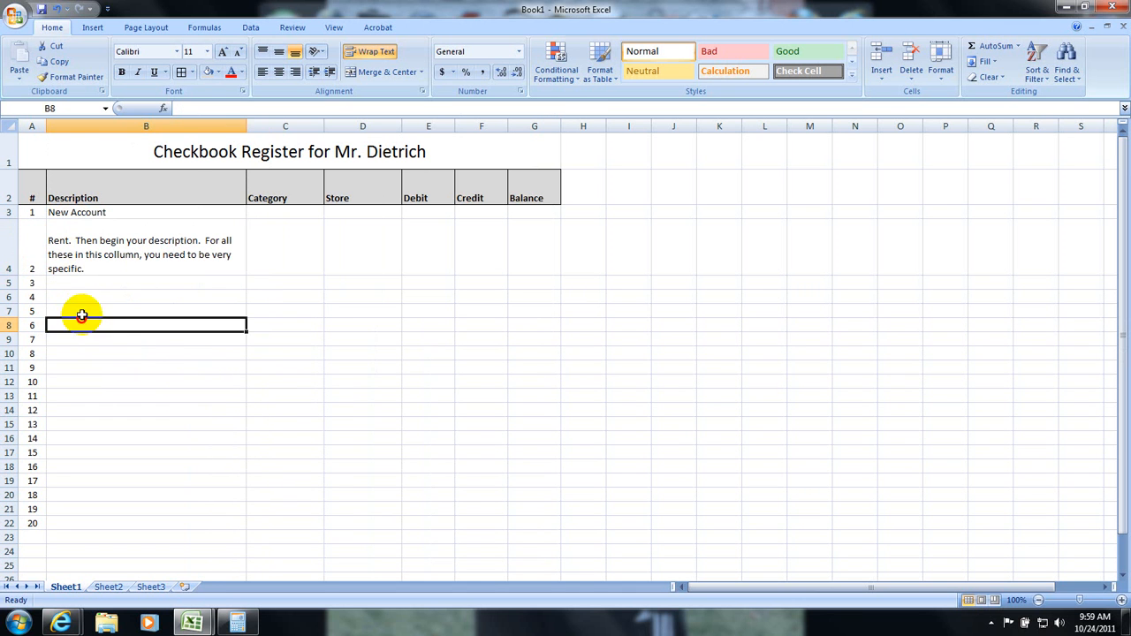
{"action": "left_click", "coordinate": [55, 7]}
{"action": "left_click", "coordinate": [109, 408]}
Enter "Groceries. Please write what you bought, etc." as the third description in cell B5
{"action": "left_click", "coordinate": [86, 283]}
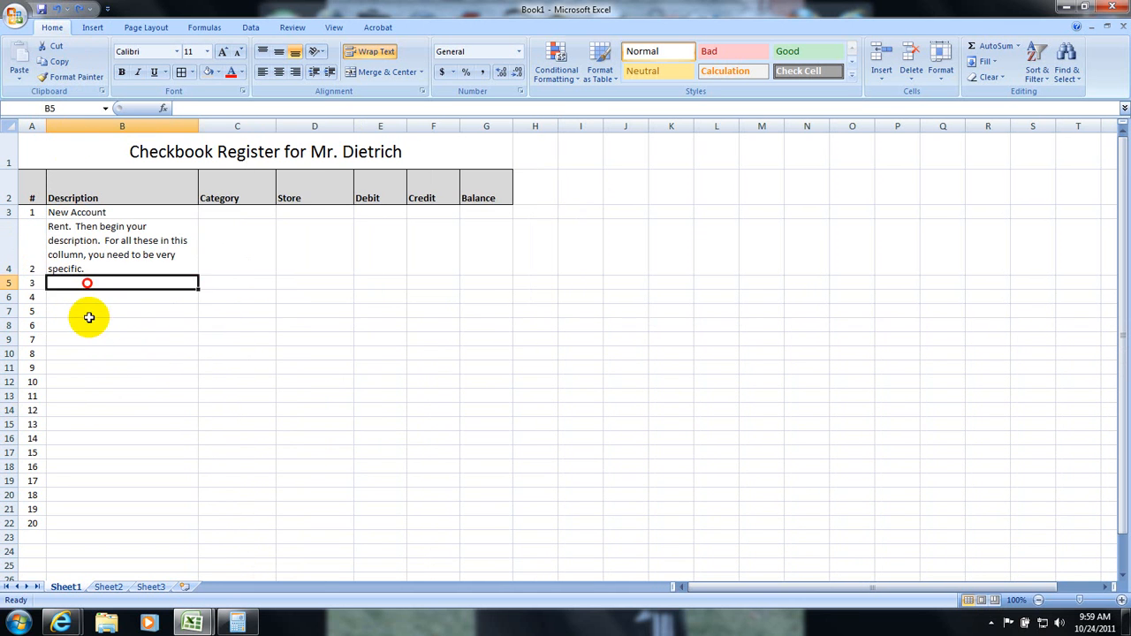
{"action": "type", "text": "Groceri"}
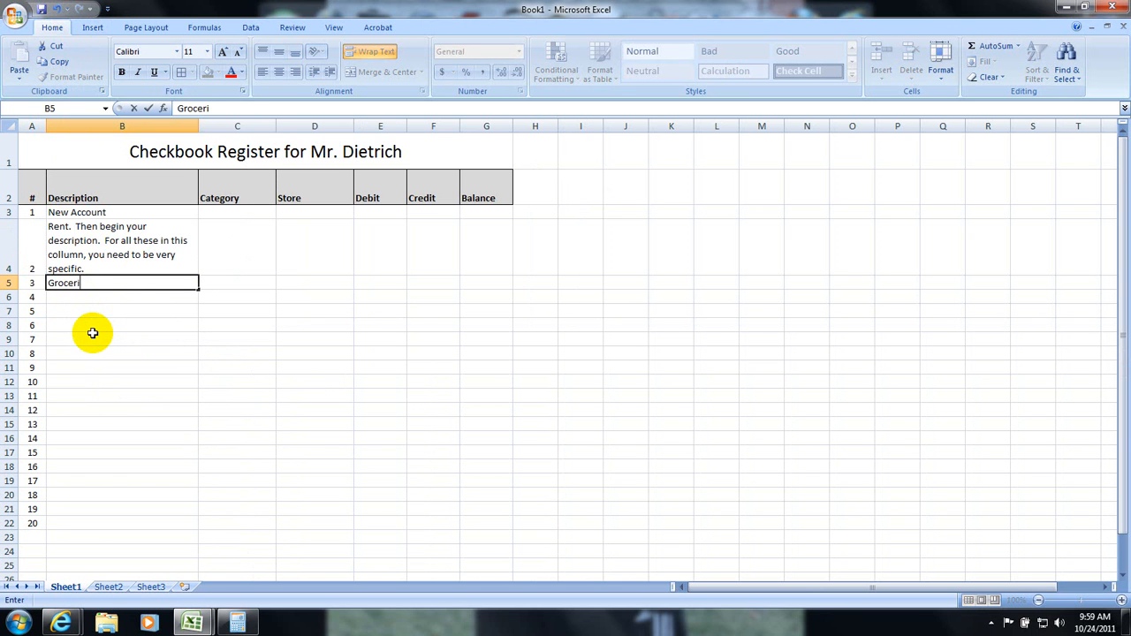
{"action": "type", "text": "es.  Please write what"}
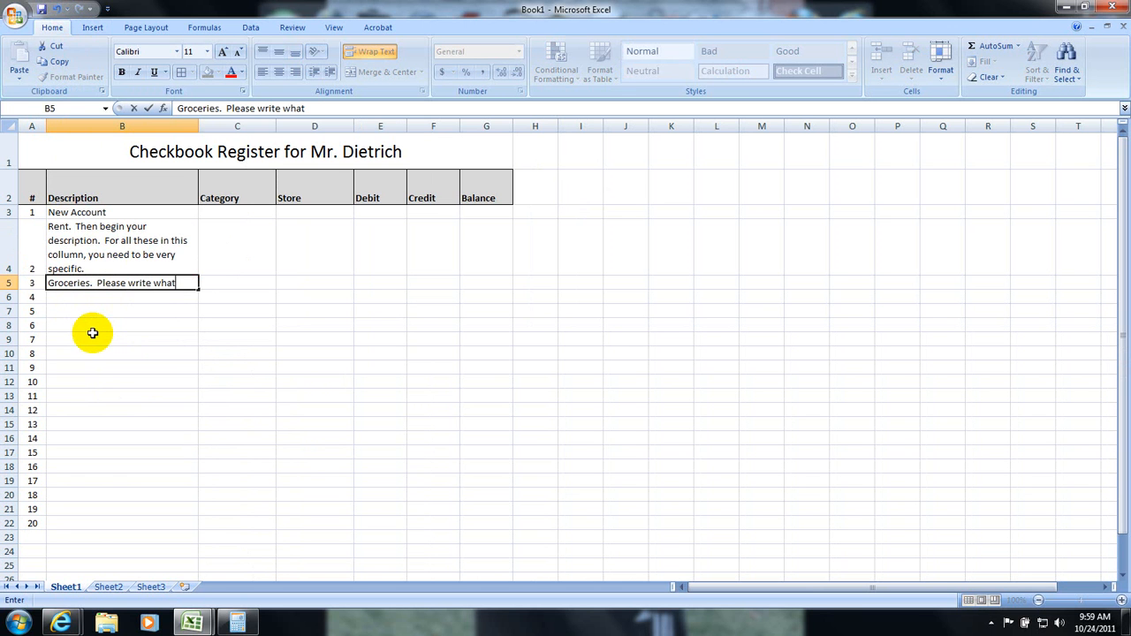
{"action": "type", "text": " you bought"}
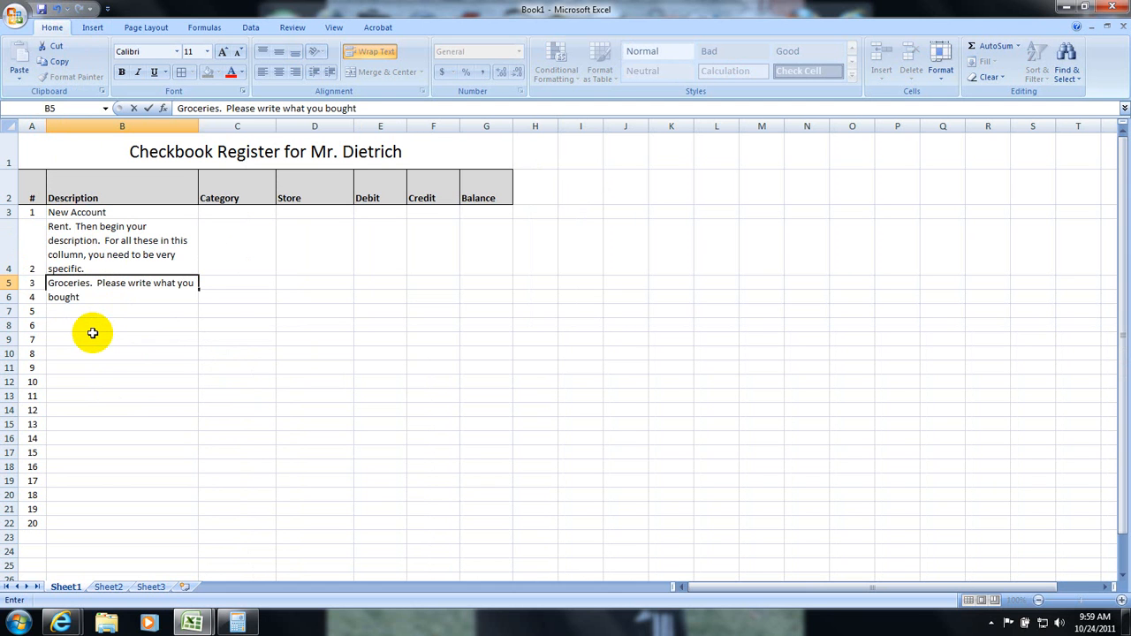
{"action": "type", "text": ", etc."}
{"action": "key", "text": "Return"}
{"action": "key", "text": "Up"}
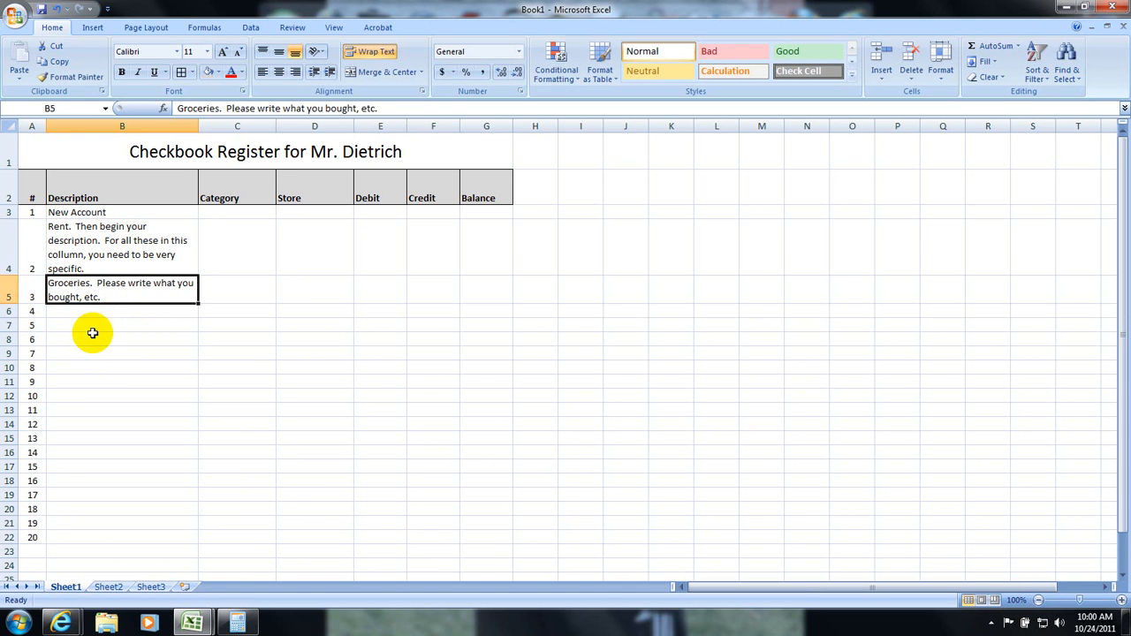
Apply borders around all cells of the numbered register rows, range A3:G22
{"action": "left_click_drag", "start_coordinate": [23, 206], "coordinate": [495, 537]}
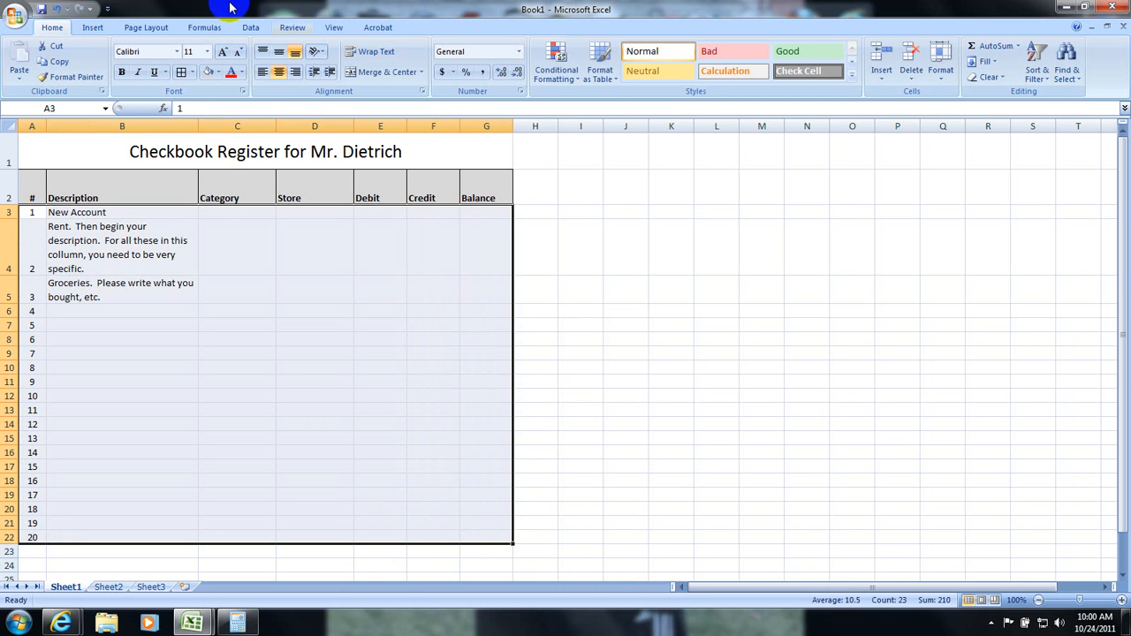
{"action": "left_click", "coordinate": [179, 72]}
{"action": "left_click", "coordinate": [189, 323]}
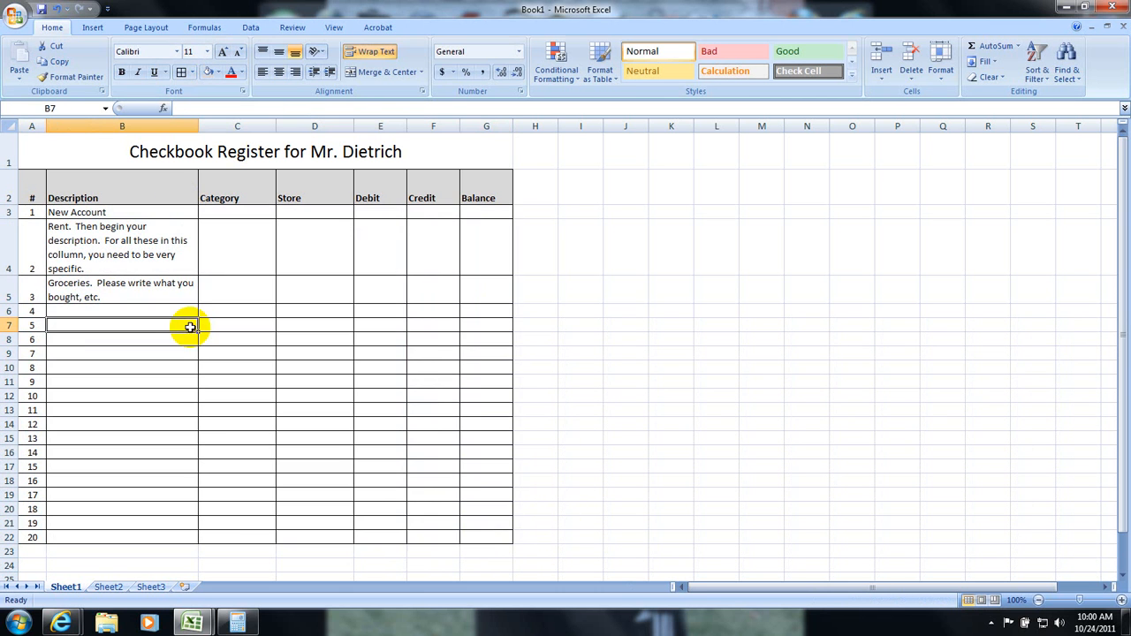
Enter 2000 as the New Account credit in cell F3
{"action": "left_click", "coordinate": [265, 213]}
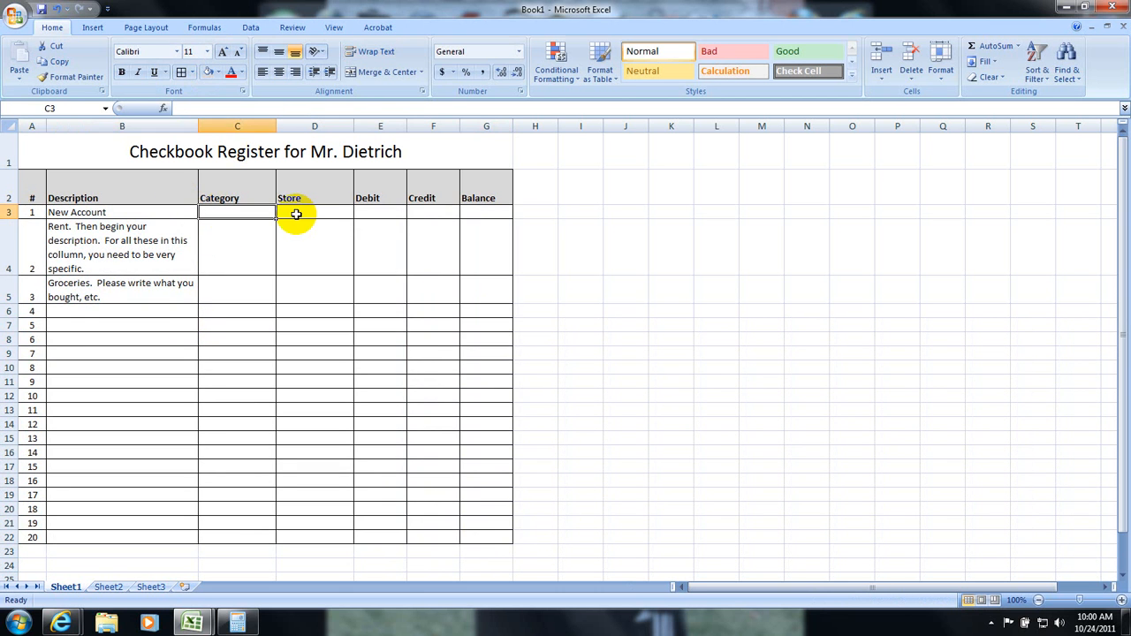
{"action": "left_click", "coordinate": [422, 212]}
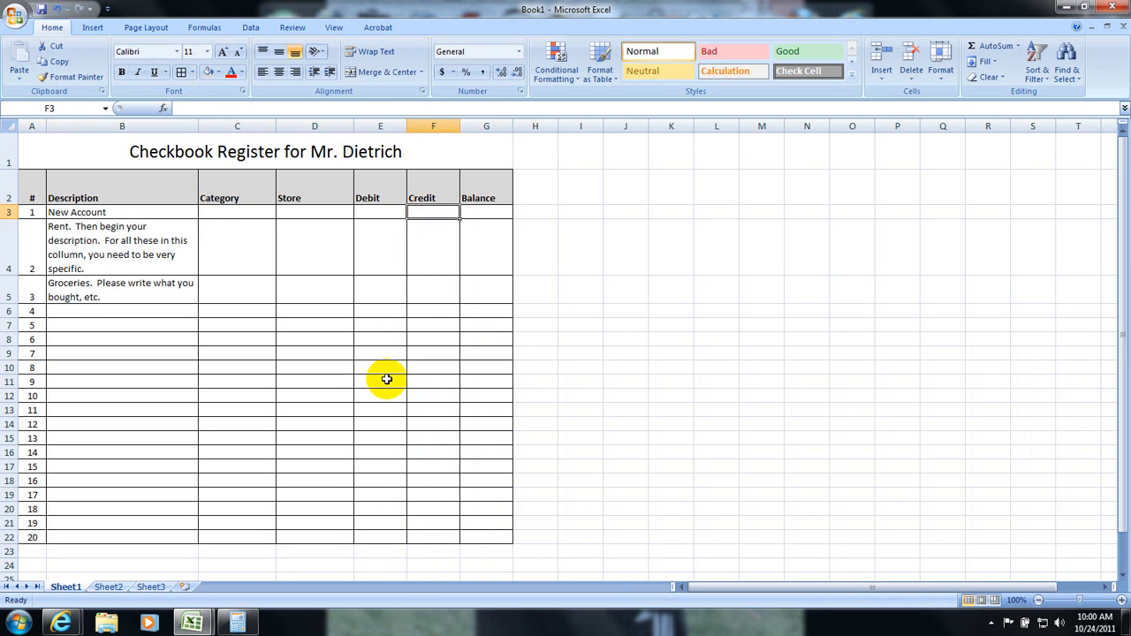
{"action": "type", "text": "2000"}
{"action": "key", "text": "Return"}
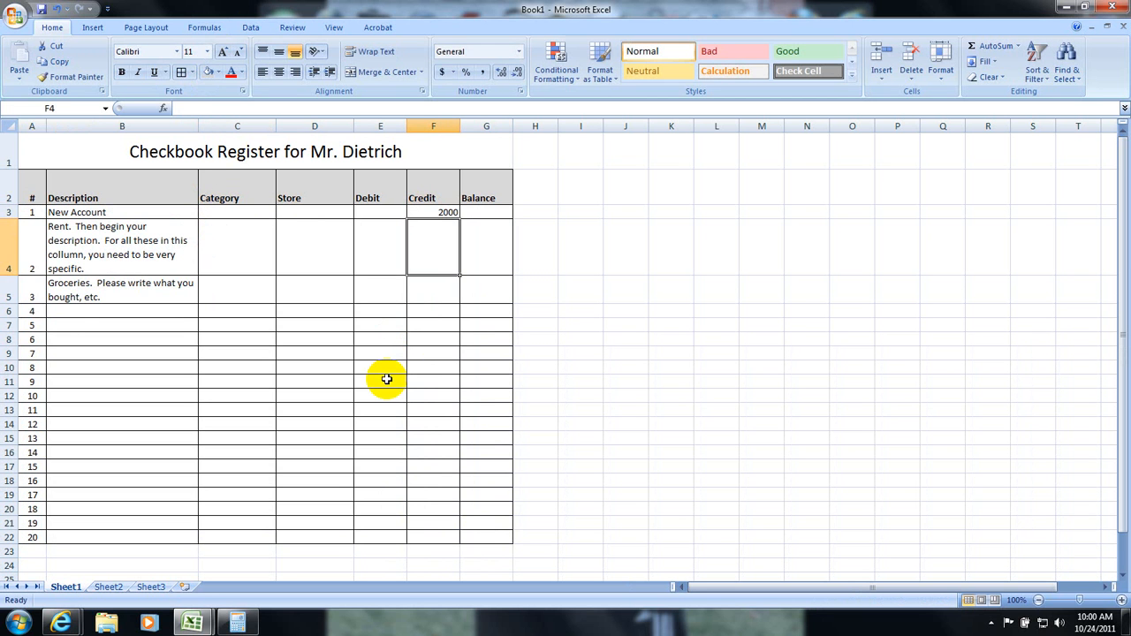
{"action": "key", "text": "Up"}
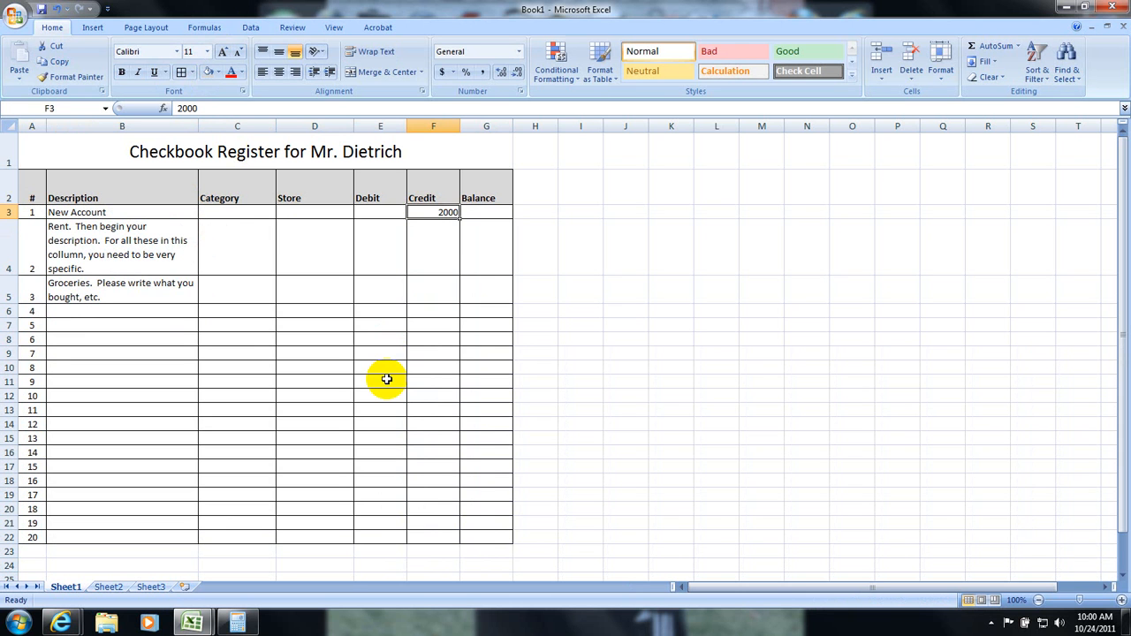
Format the Debit, Credit and Balance columns (E to G) as Currency with 2 decimals, the $ symbol and negative numbers in red without a minus sign
{"action": "left_click_drag", "start_coordinate": [375, 118], "coordinate": [486, 124]}
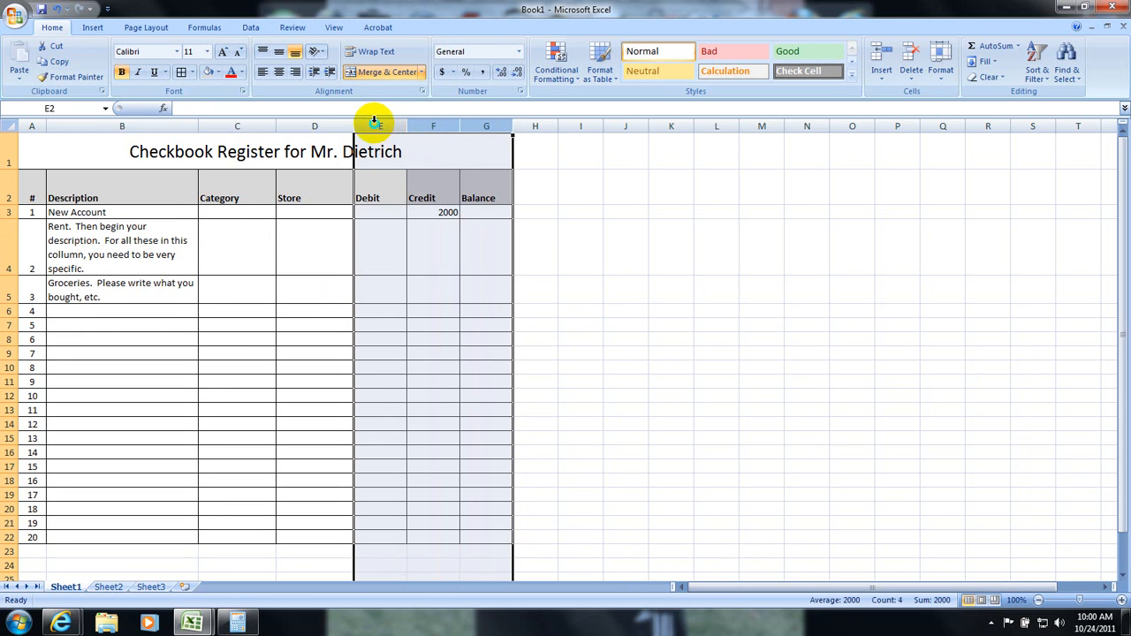
{"action": "right_click", "coordinate": [375, 120]}
{"action": "left_click", "coordinate": [424, 244]}
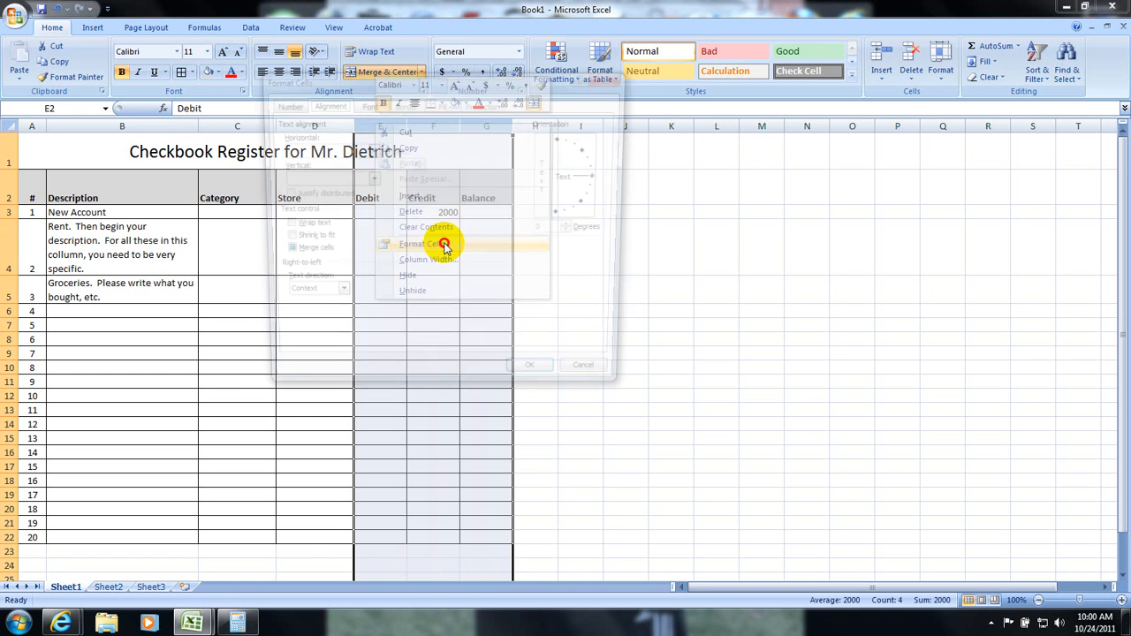
{"action": "left_click_drag", "start_coordinate": [439, 89], "coordinate": [725, 164]}
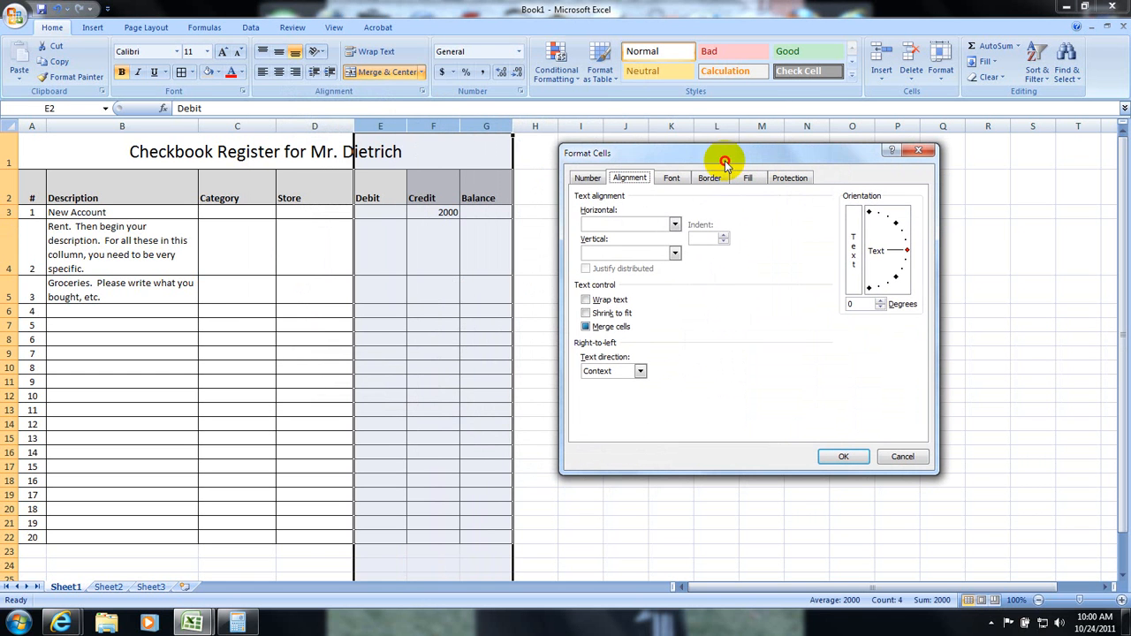
{"action": "left_click", "coordinate": [589, 179]}
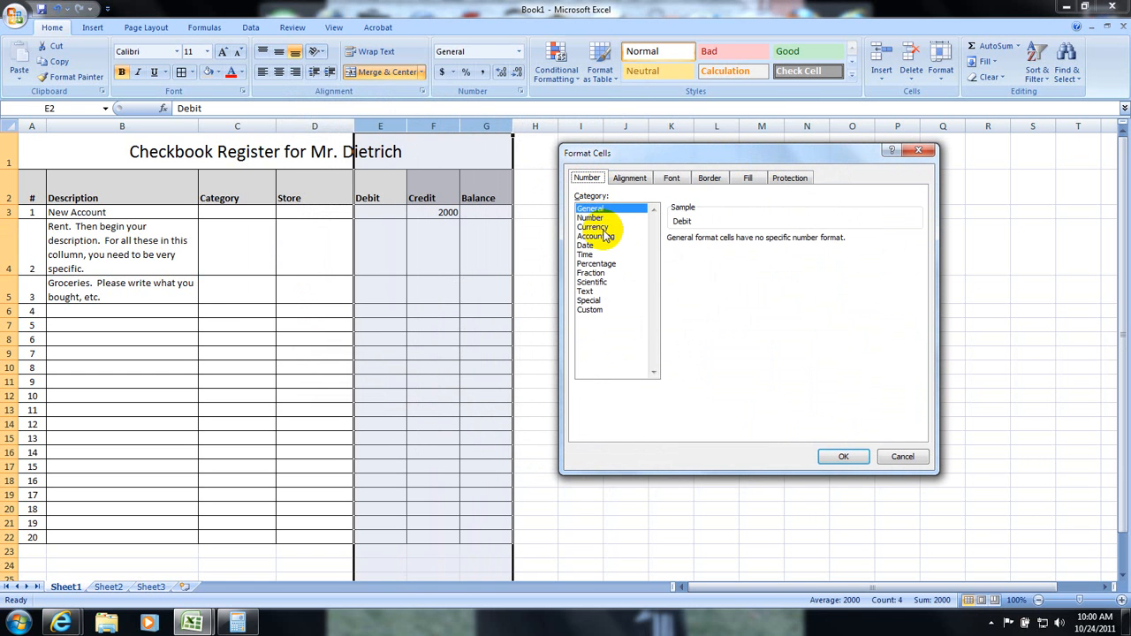
{"action": "left_click", "coordinate": [593, 227]}
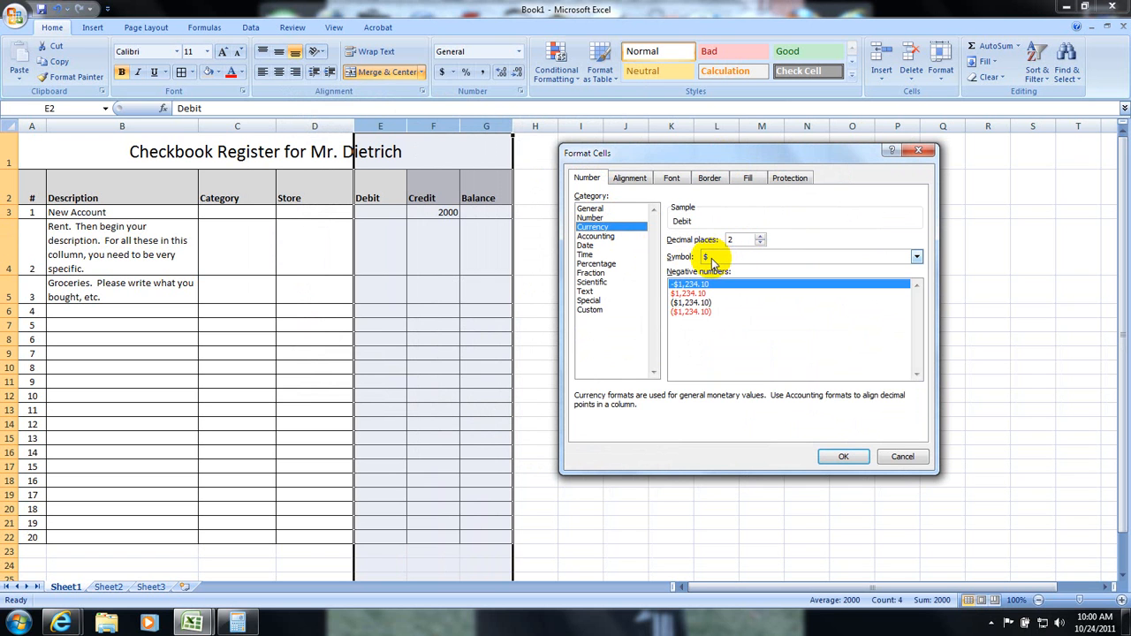
{"action": "left_click", "coordinate": [685, 292]}
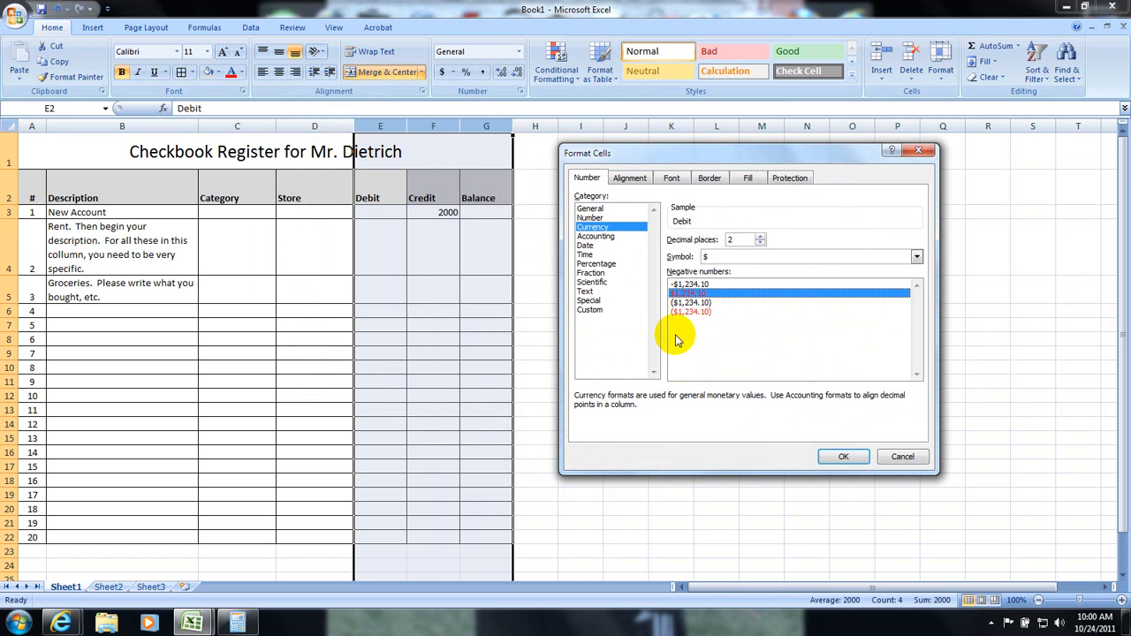
{"action": "left_click", "coordinate": [840, 457]}
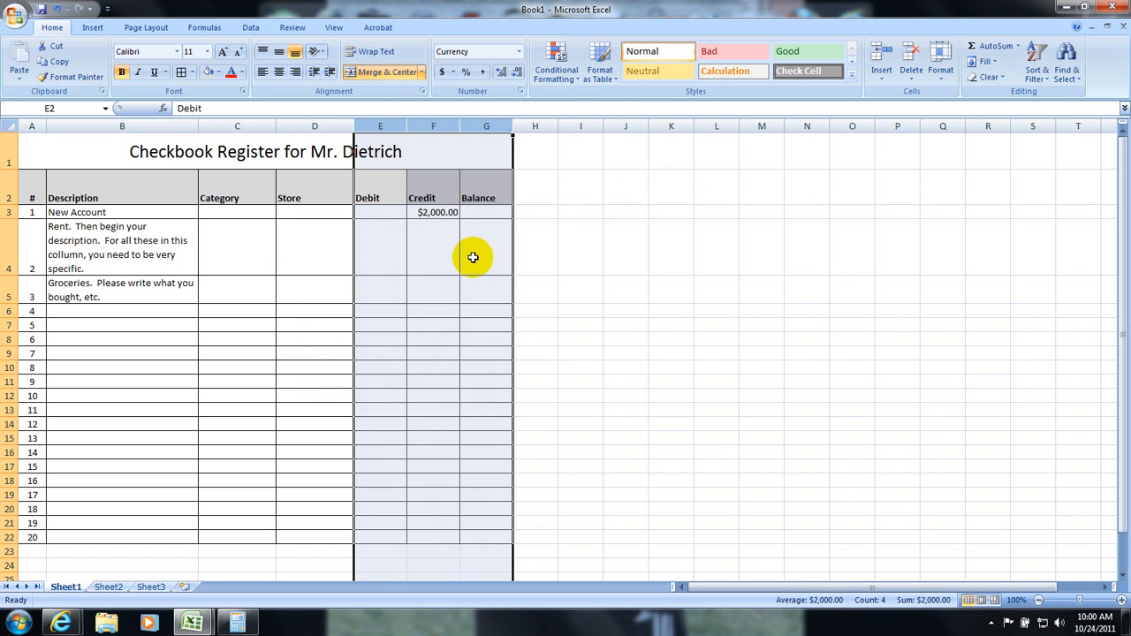
Enter 2000 as the New Account balance in cell G3
{"action": "left_click", "coordinate": [480, 212]}
{"action": "type", "text": "2"}
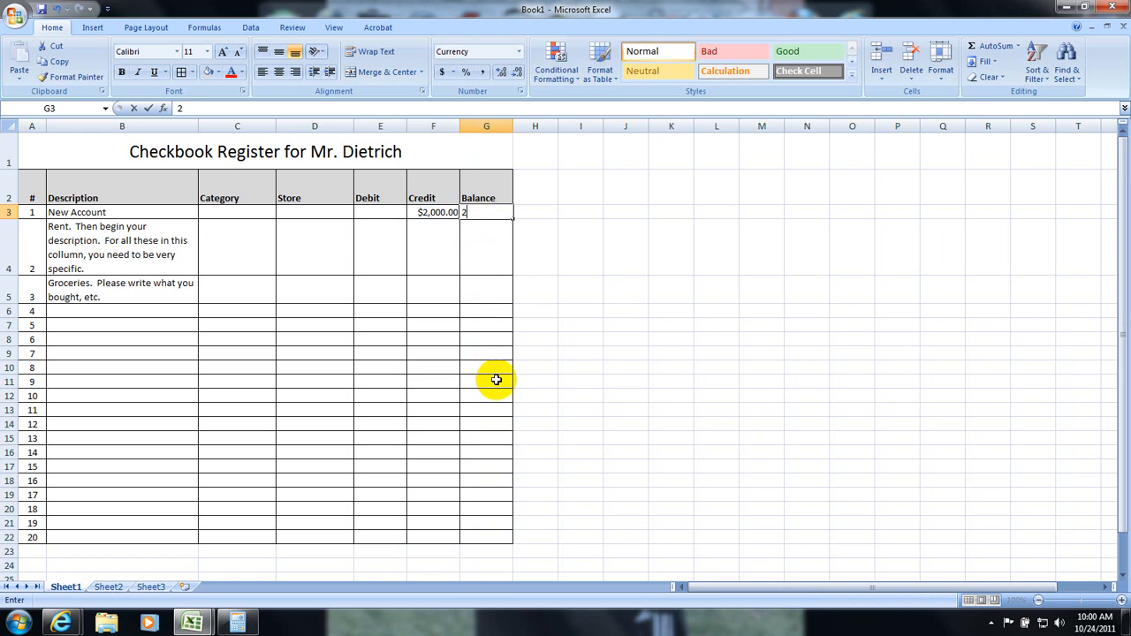
{"action": "type", "text": "000"}
{"action": "key", "text": "Return"}
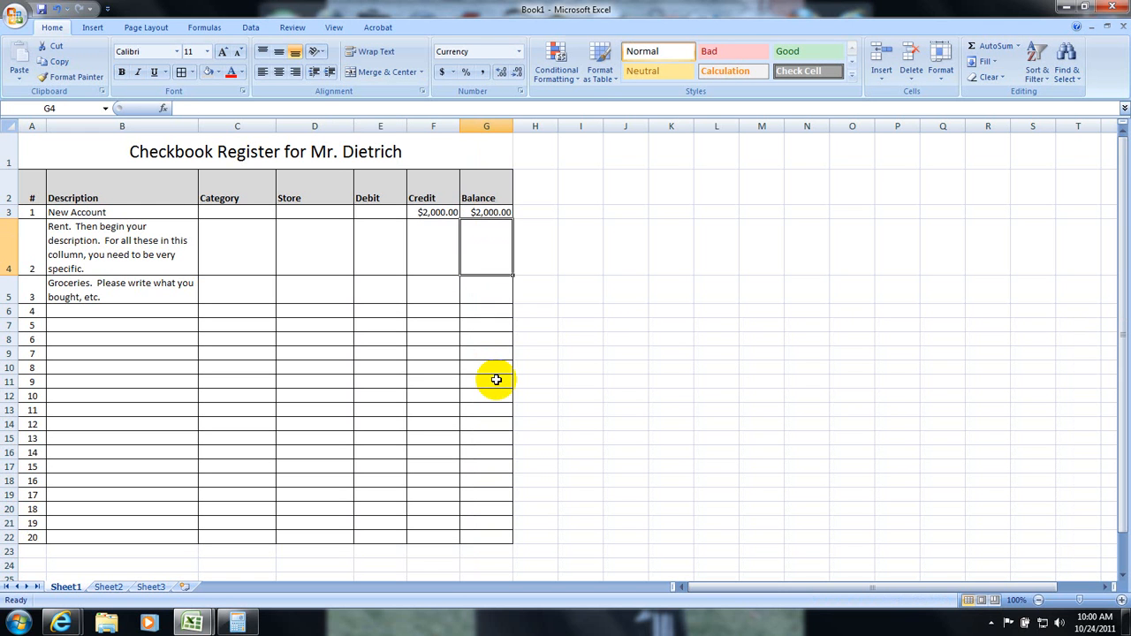
Enter the running balance formula =G3+E4+F4 in cell G4 and fill it down to G22
{"action": "key", "text": "Left"}
{"action": "key", "text": "Left"}
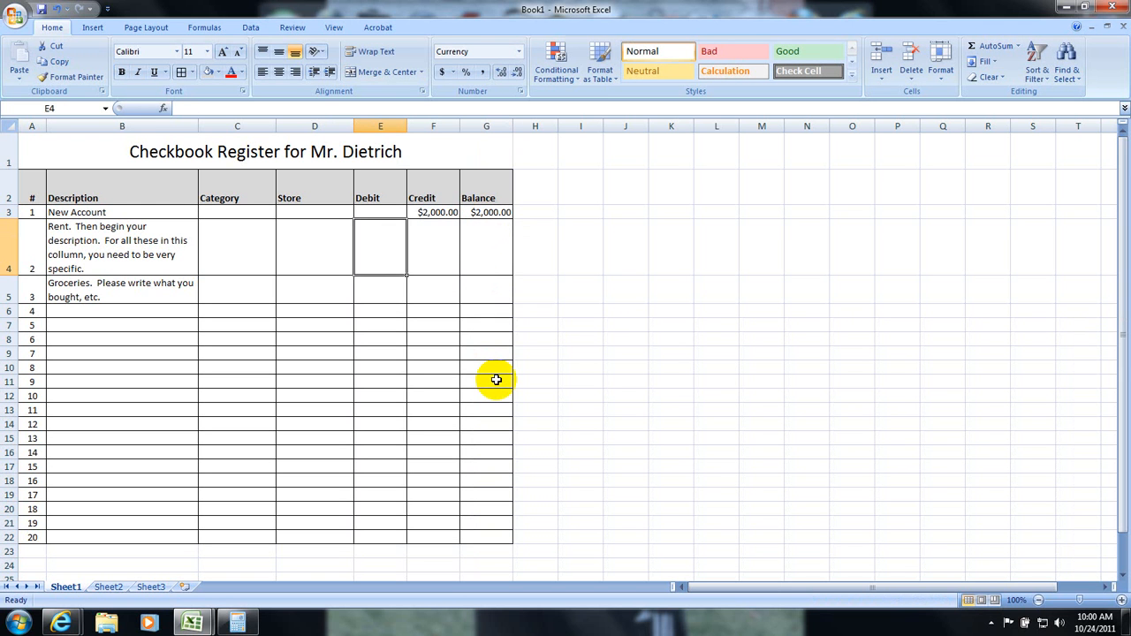
{"action": "key", "text": "Right"}
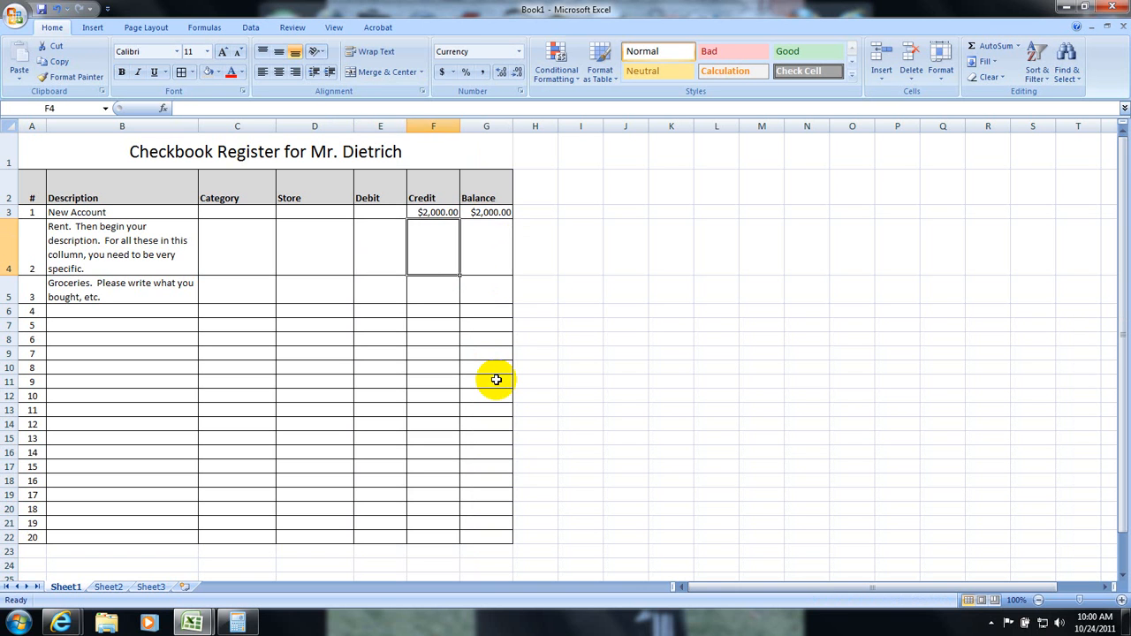
{"action": "key", "text": "Right"}
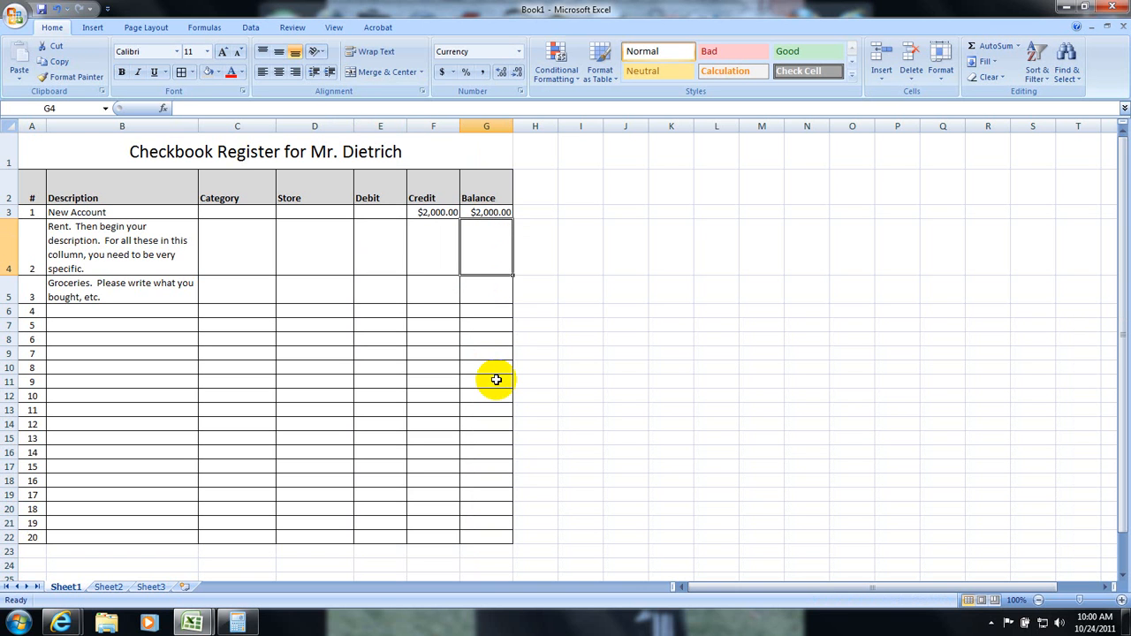
{"action": "type", "text": "="}
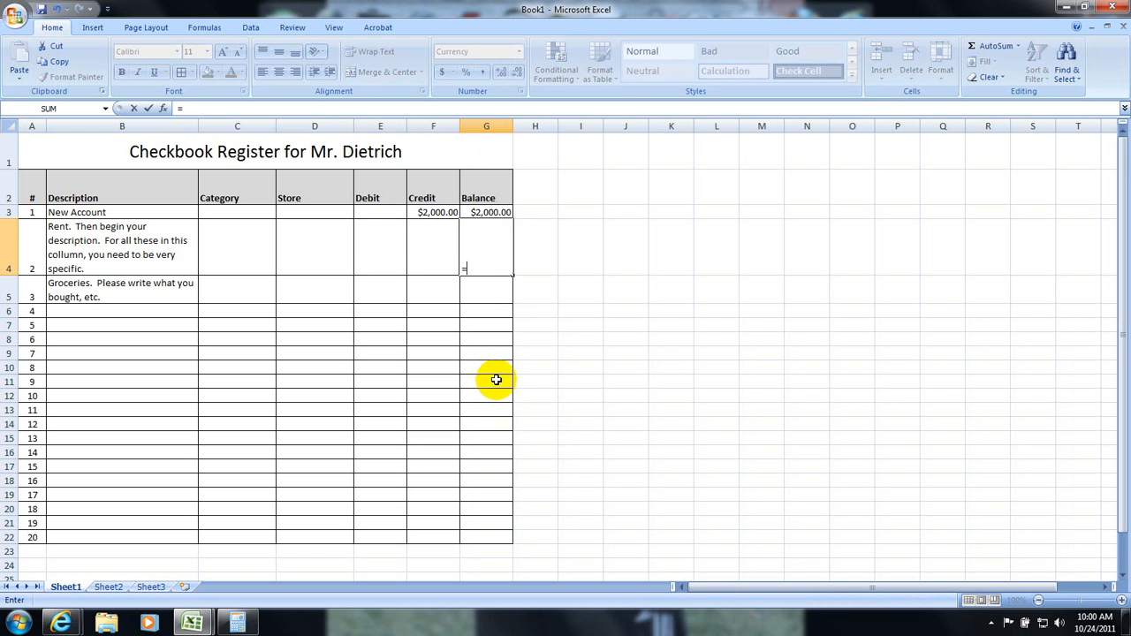
{"action": "left_click", "coordinate": [486, 212]}
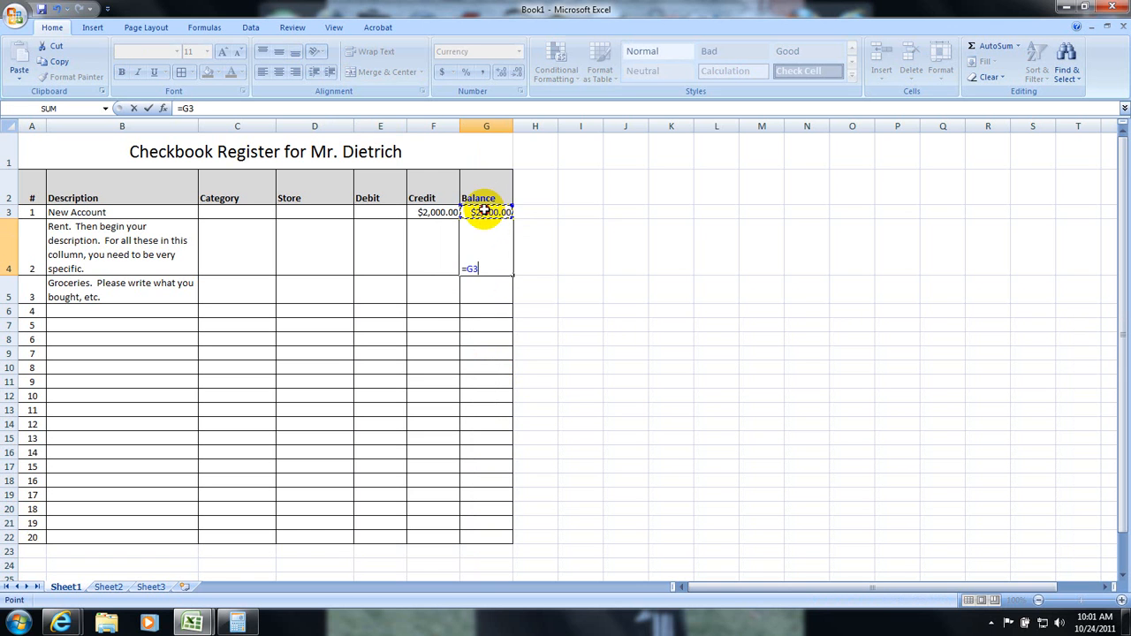
{"action": "type", "text": "+"}
{"action": "left_click", "coordinate": [380, 249]}
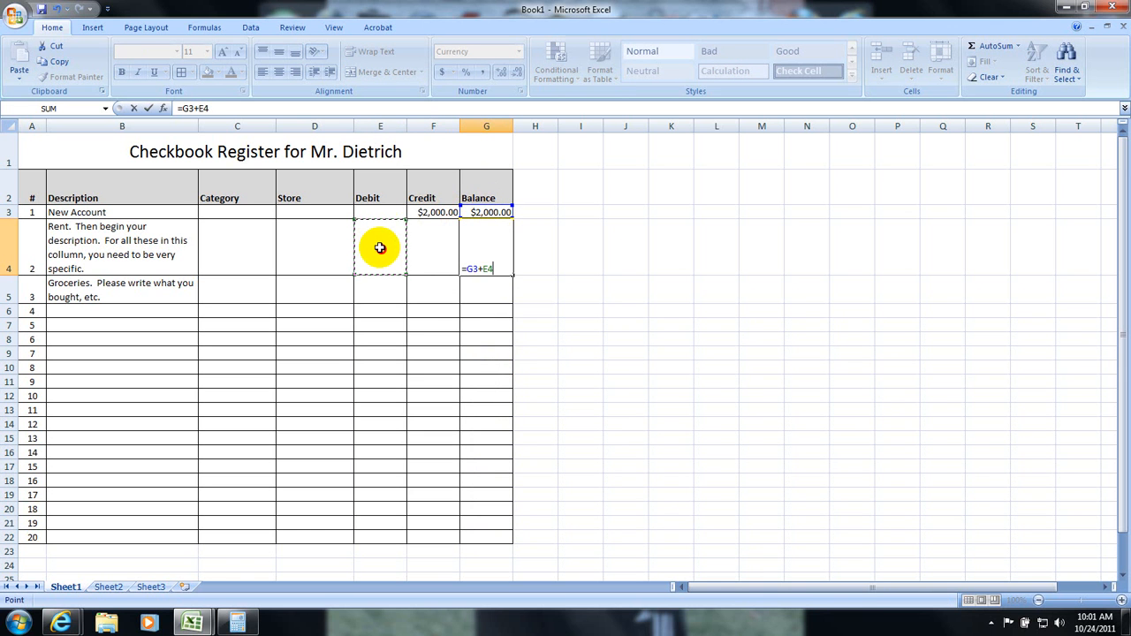
{"action": "type", "text": "+"}
{"action": "left_click", "coordinate": [424, 248]}
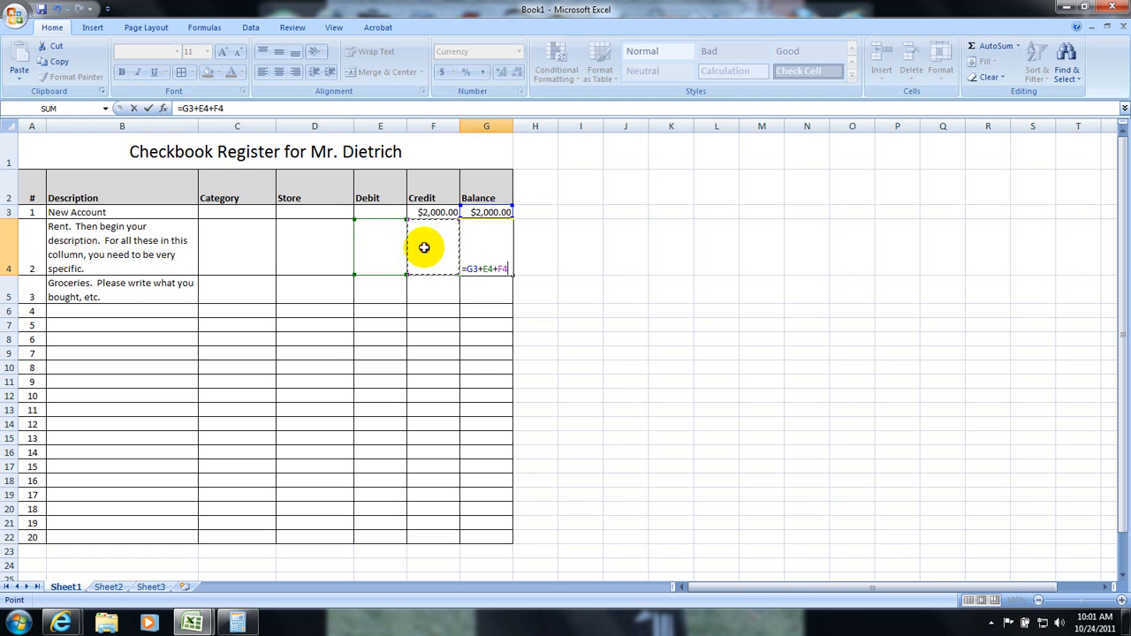
{"action": "key", "text": "Return"}
{"action": "key", "text": "Up"}
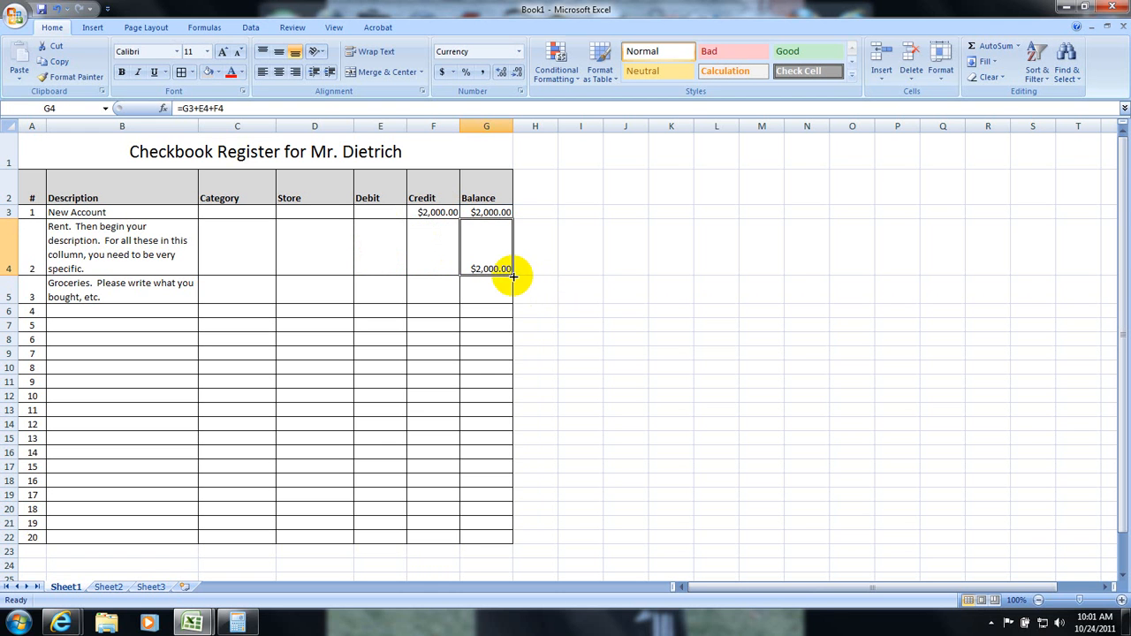
{"action": "left_click_drag", "start_coordinate": [513, 276], "coordinate": [502, 541]}
Enter -700 as the rent debit in cell E4, and select the groceries debit cell E5
{"action": "left_click", "coordinate": [371, 248]}
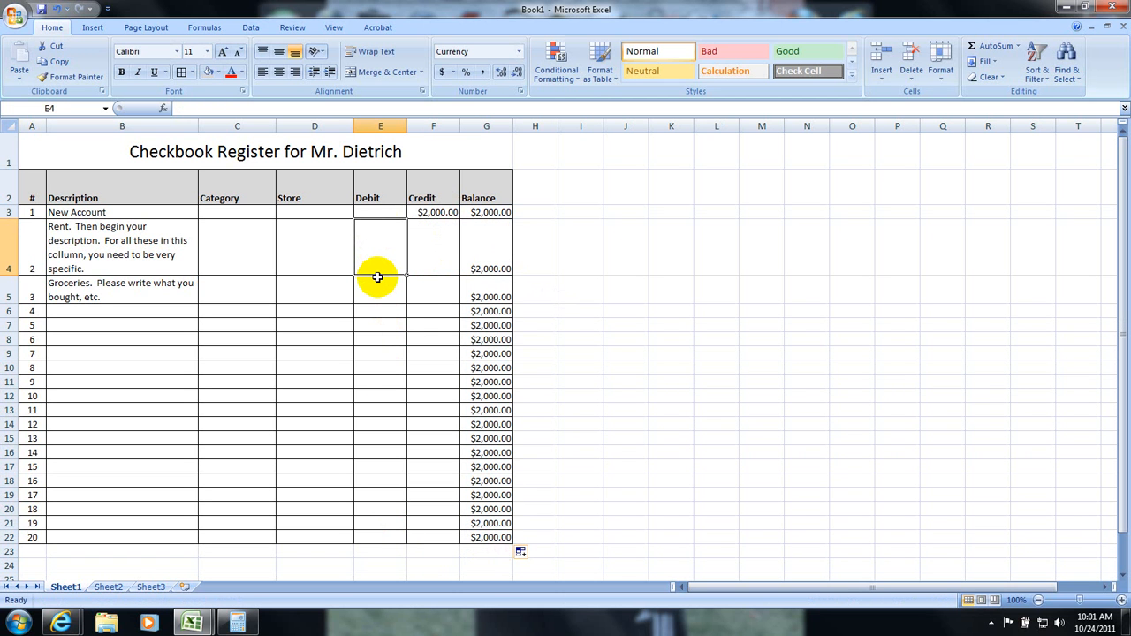
{"action": "type", "text": "-"}
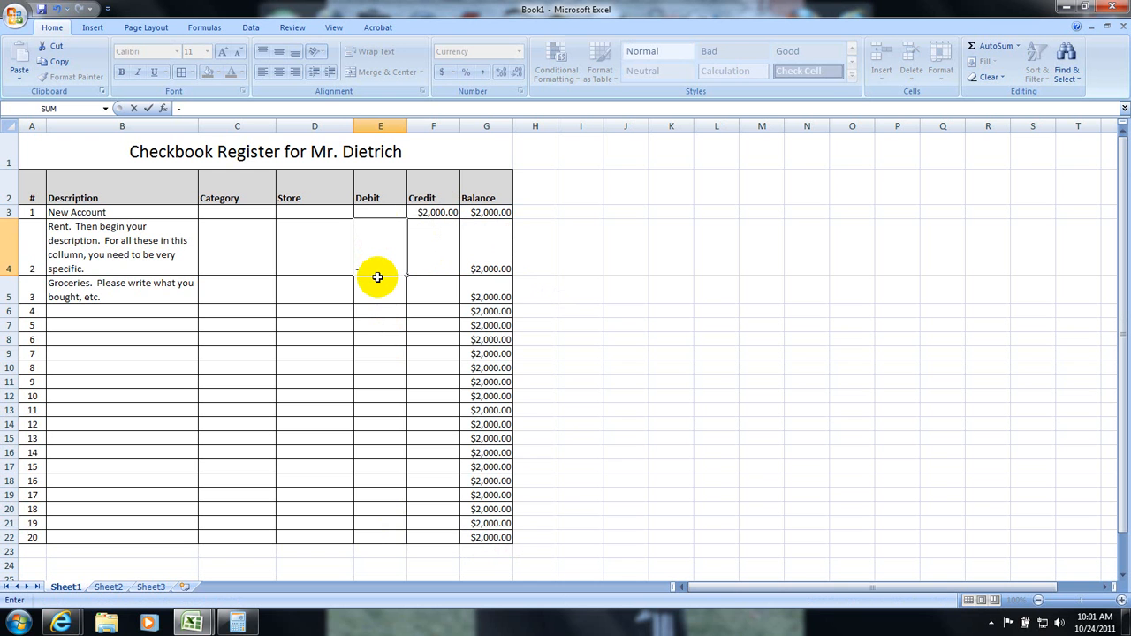
{"action": "type", "text": "700"}
{"action": "key", "text": "ctrl+Return"}
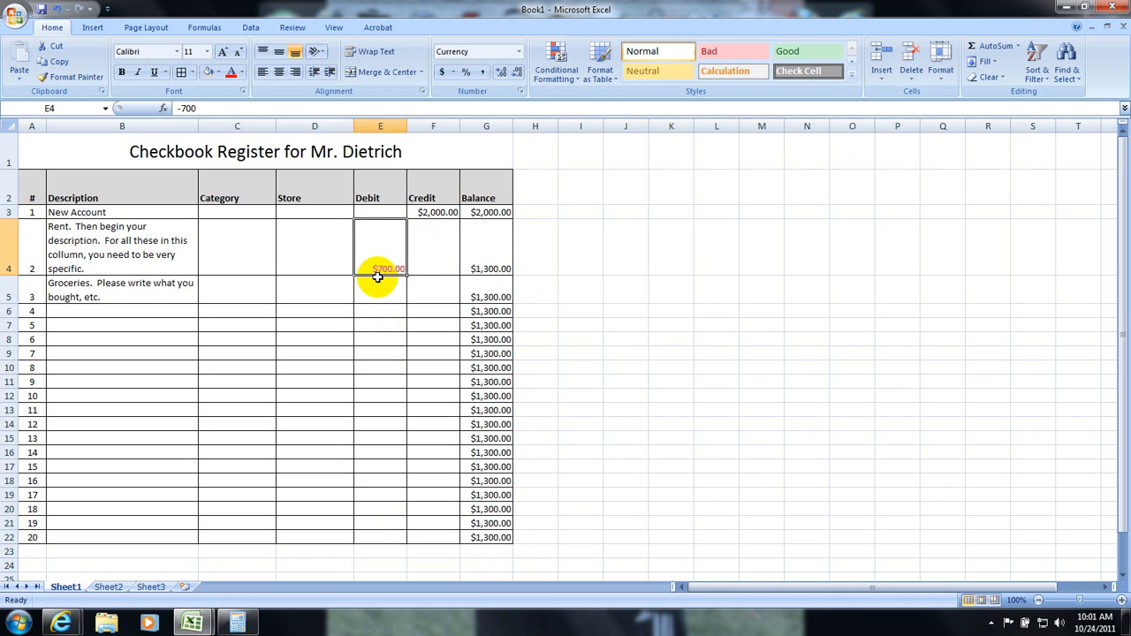
{"action": "key", "text": "Right"}
{"action": "key", "text": "Right"}
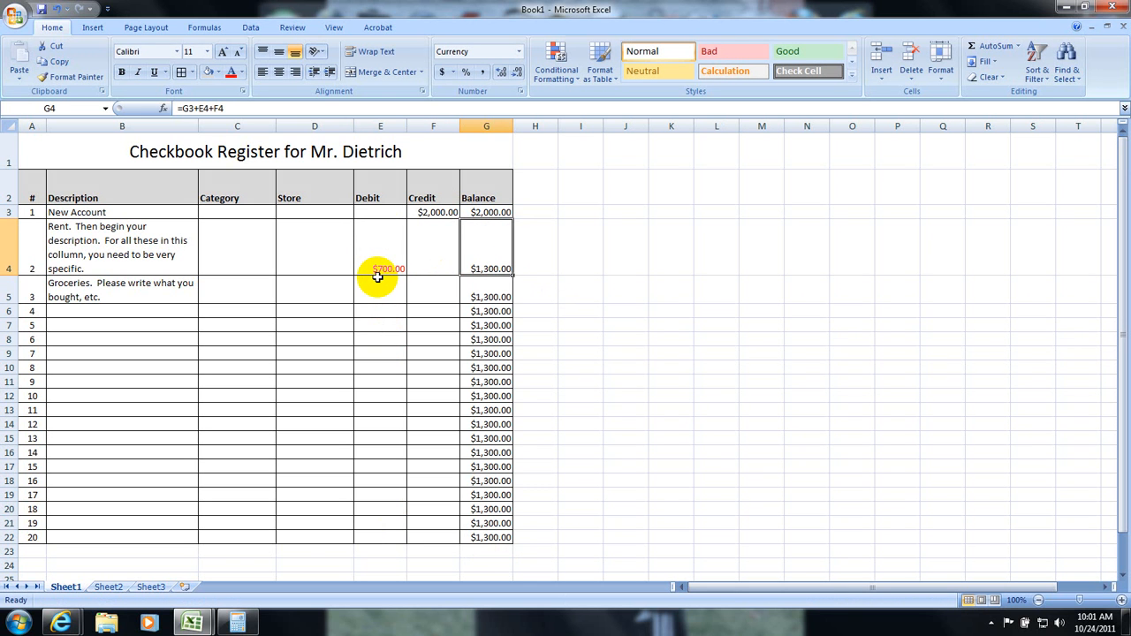
{"action": "key", "text": "Left"}
{"action": "key", "text": "Down"}
{"action": "key", "text": "Left"}
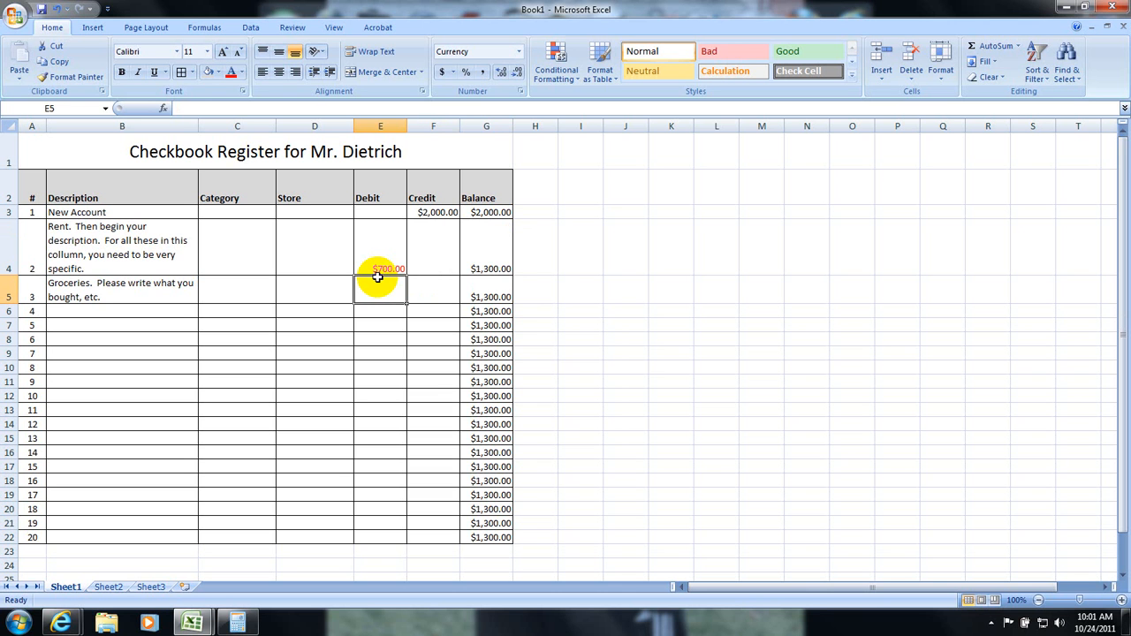
{"action": "type", "text": "63"}
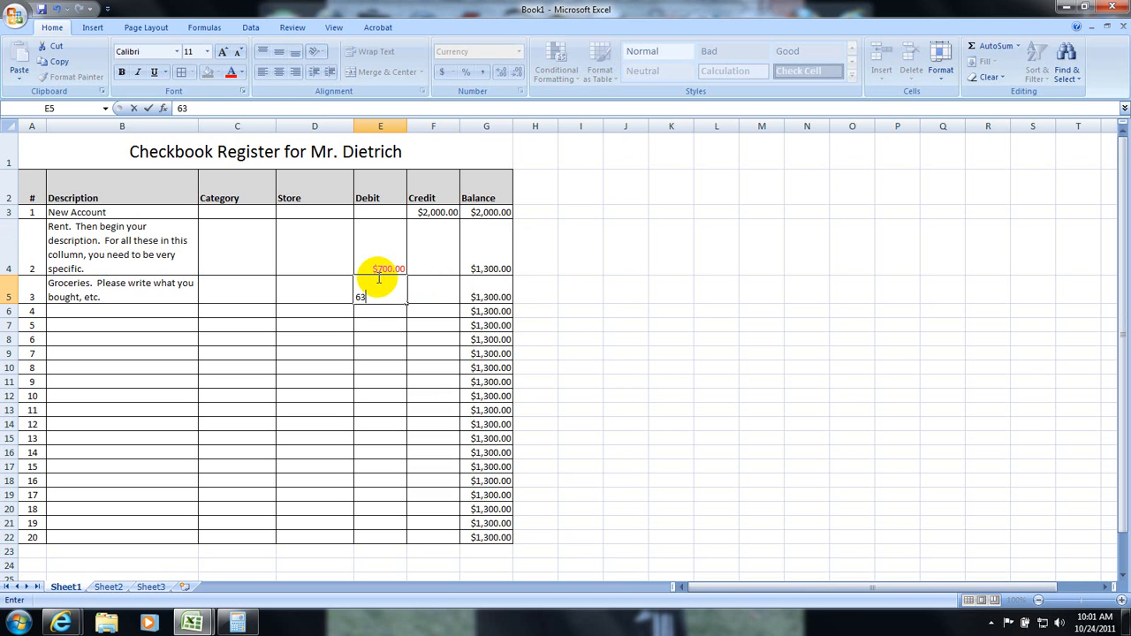
{"action": "type", "text": ".45"}
{"action": "key", "text": "BackSpace"}
{"action": "key", "text": "BackSpace"}
{"action": "key", "text": "BackSpace"}
{"action": "key", "text": "BackSpace"}
{"action": "key", "text": "BackSpace"}
Enter -63.54 as the groceries debit in cell E5 and check the balance formula in G5
{"action": "type", "text": "-6"}
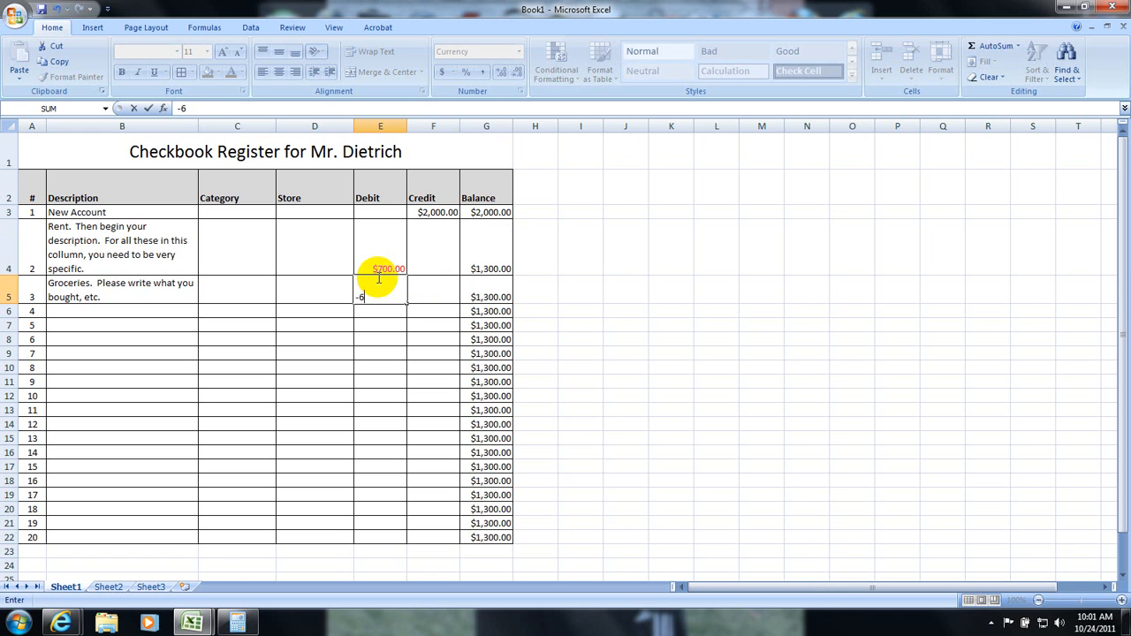
{"action": "type", "text": "3.54"}
{"action": "key", "text": "Return"}
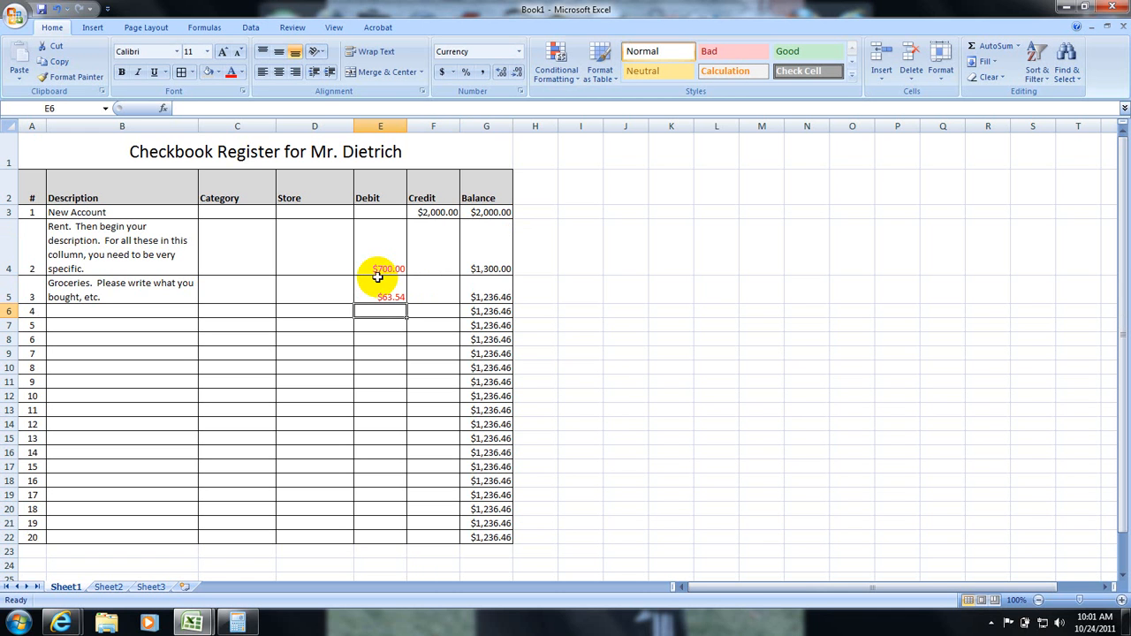
{"action": "key", "text": "Up"}
{"action": "key", "text": "Right"}
{"action": "key", "text": "Right"}
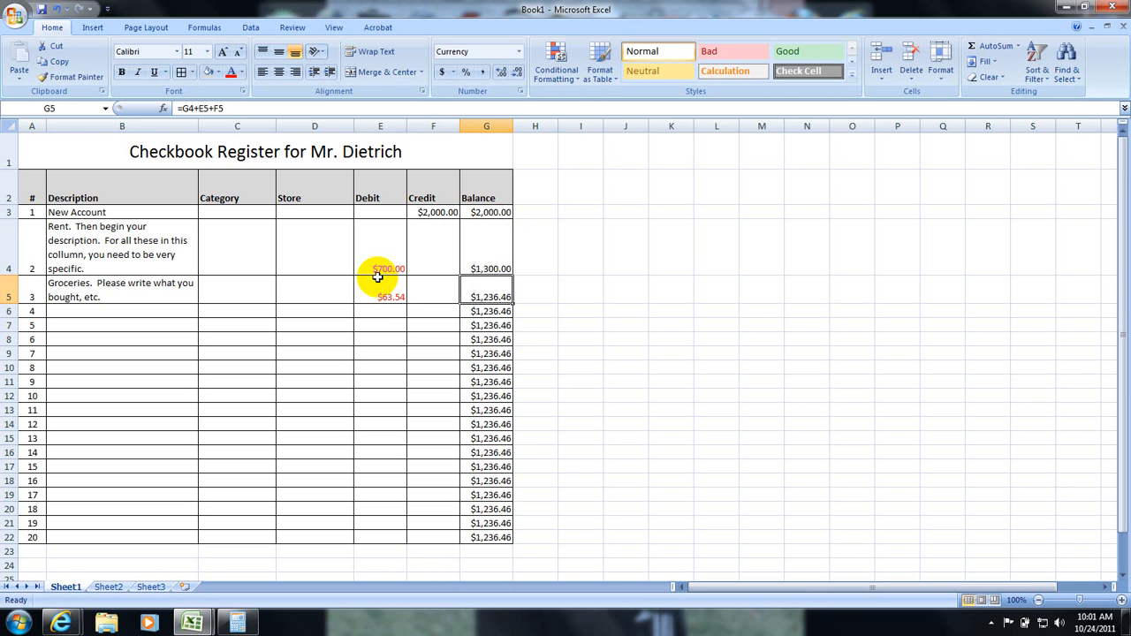
Select the next empty Description cell, B6, for transaction number 4
{"action": "key", "text": "Down"}
{"action": "key", "text": "Left"}
{"action": "key", "text": "Left"}
{"action": "key", "text": "Left"}
{"action": "key", "text": "Left"}
{"action": "key", "text": "Left"}
{"action": "key", "text": "Left"}
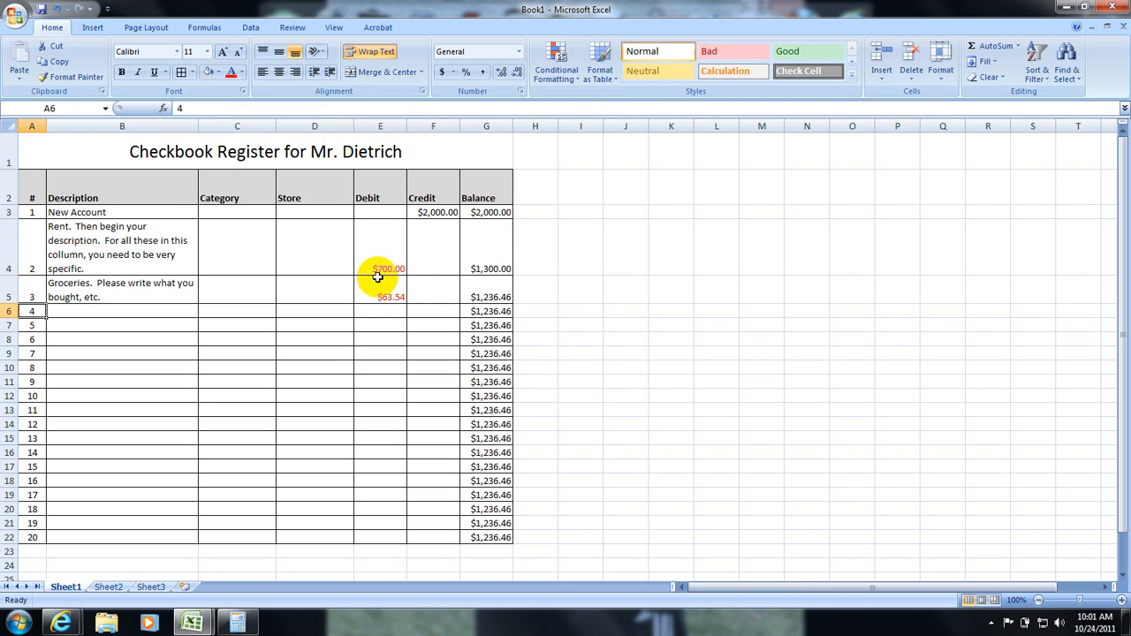
{"action": "key", "text": "Right"}
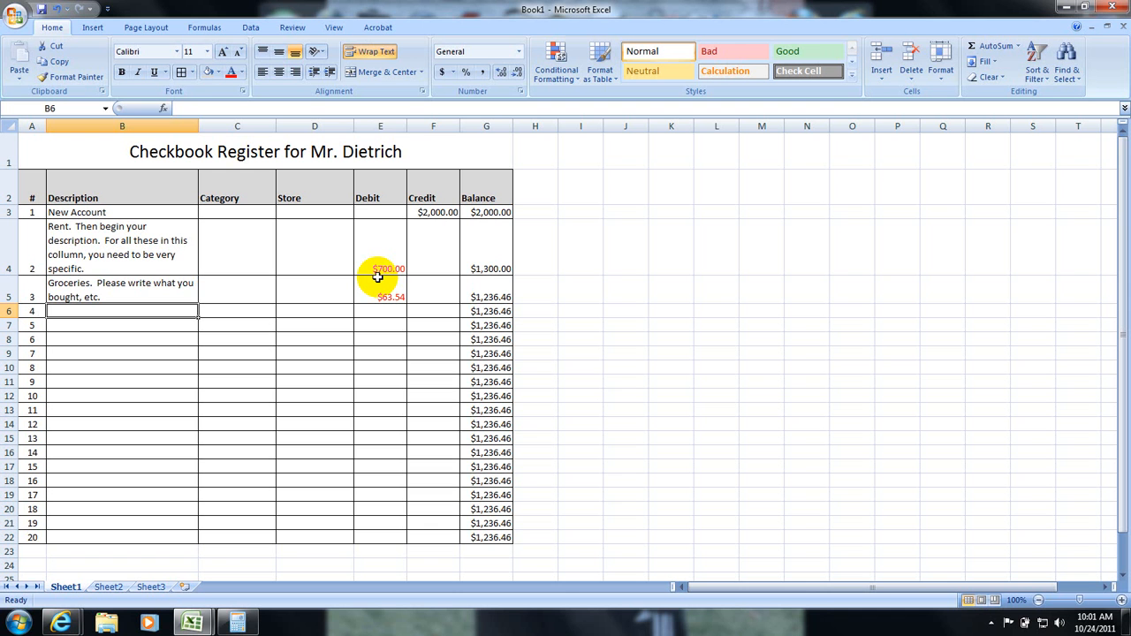